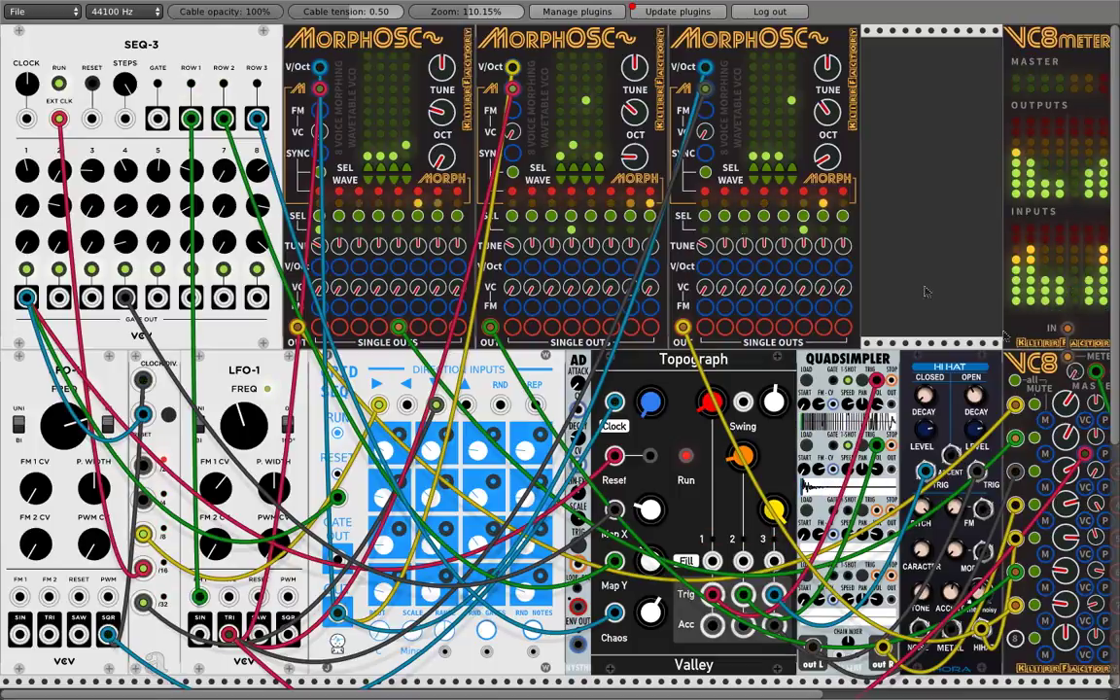
- Open the patch MorphOSCTutorial01.vcv from the Tutorials folder
left_click(55, 19)
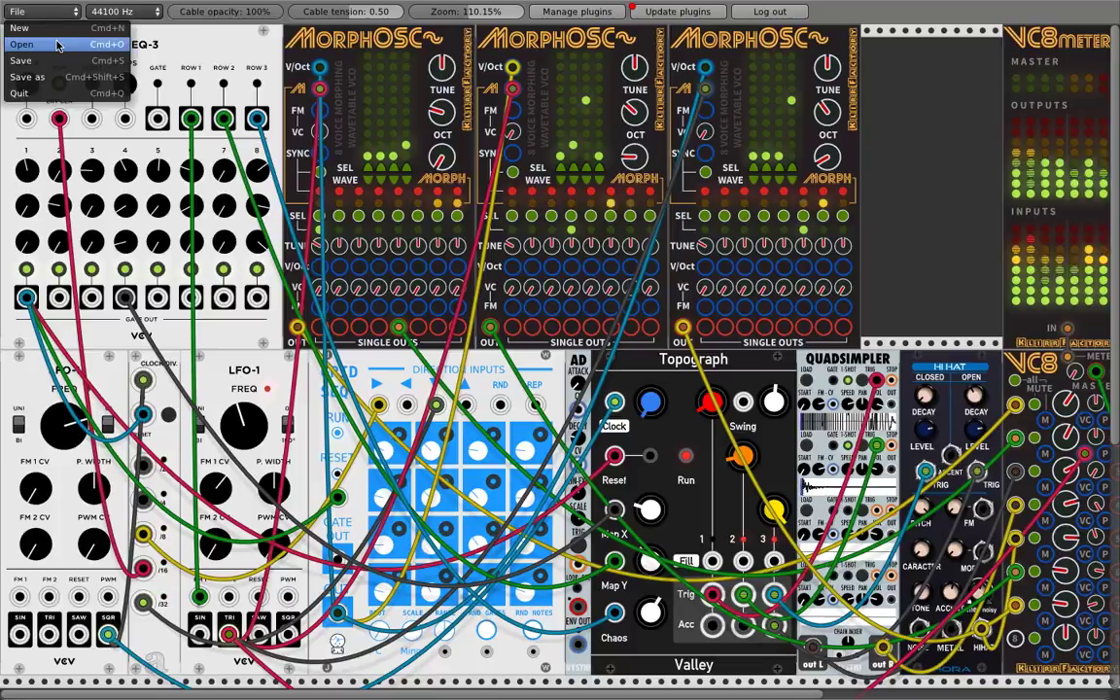
left_click(54, 44)
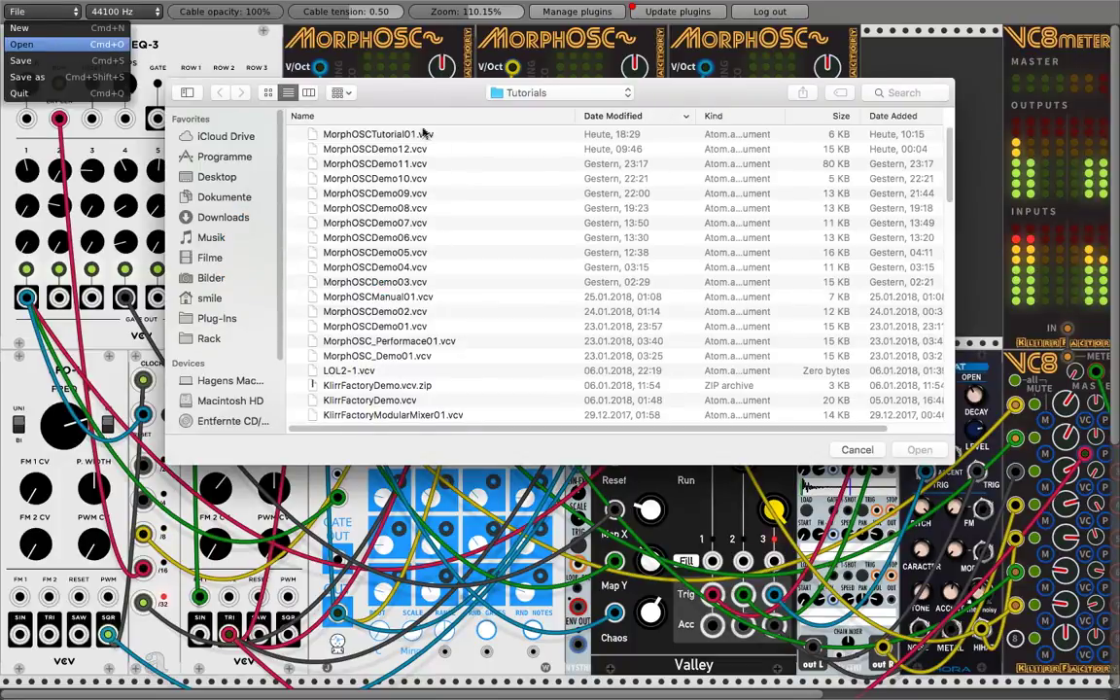
left_click(424, 134)
left_click(919, 448)
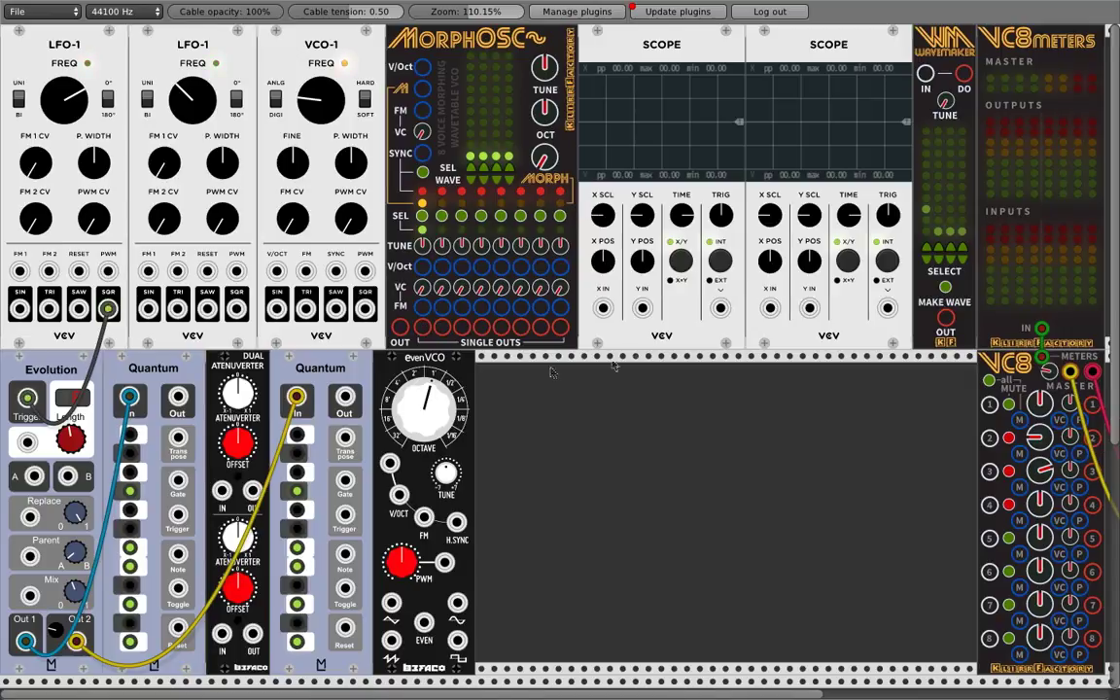
- Connect MorphOSC's single output 1 to VC8 channel 2 and the second scope's X input, and try out the voice and wave selection
left_click_drag(422, 327, 983, 437)
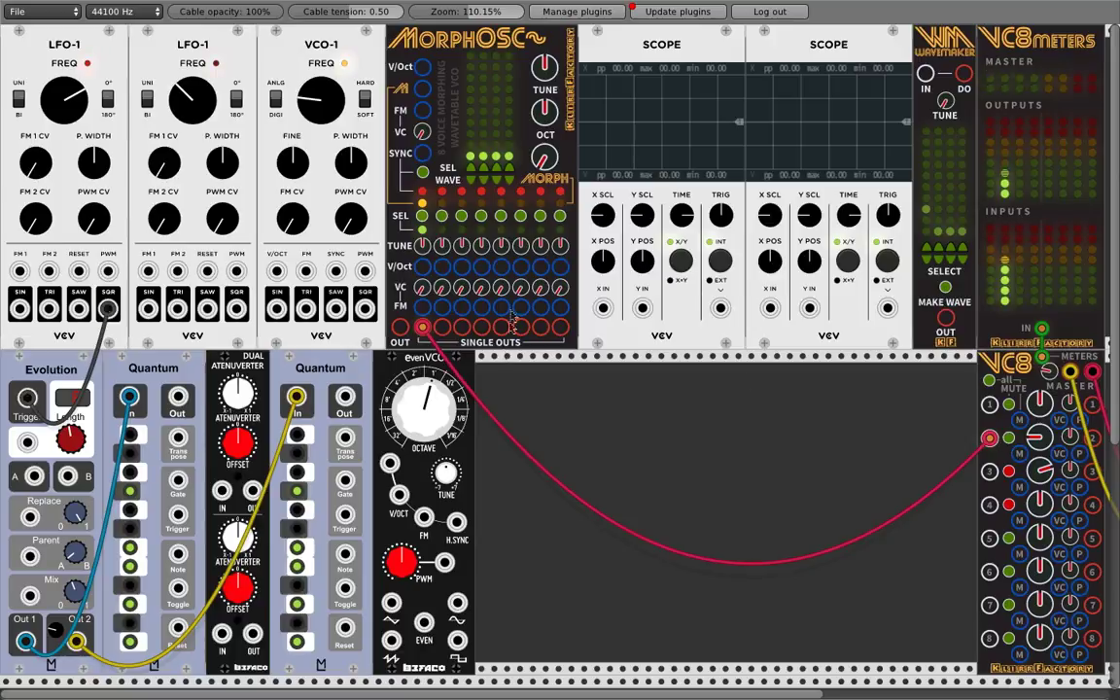
left_click_drag(603, 309, 603, 309)
left_click_drag(769, 309, 422, 326)
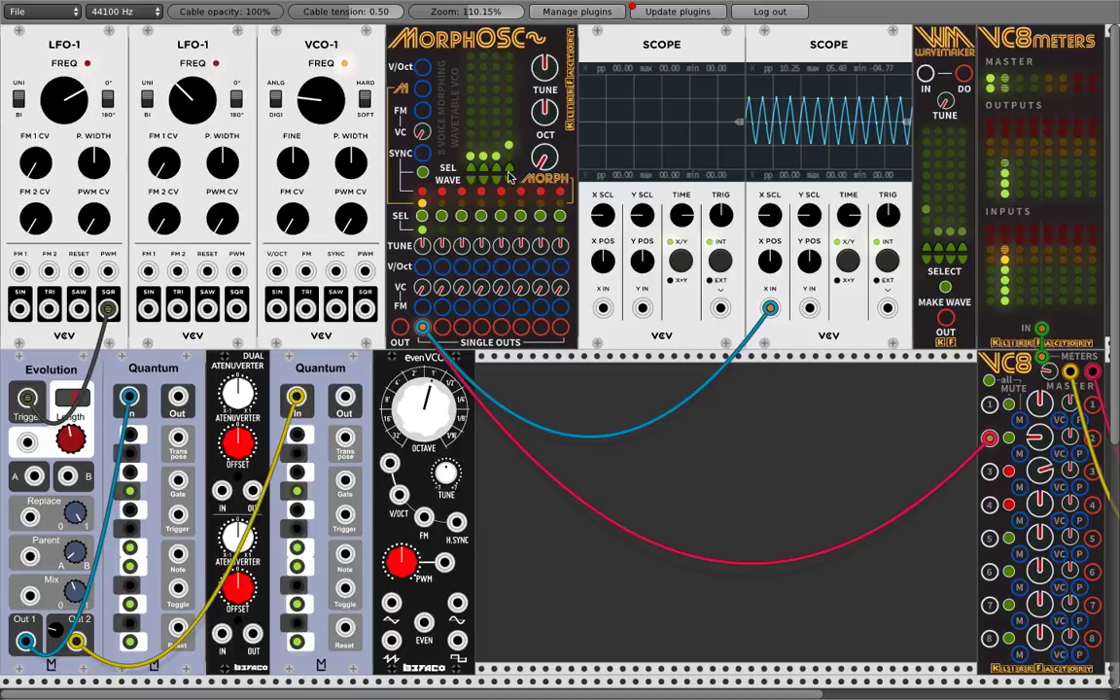
left_click(496, 217)
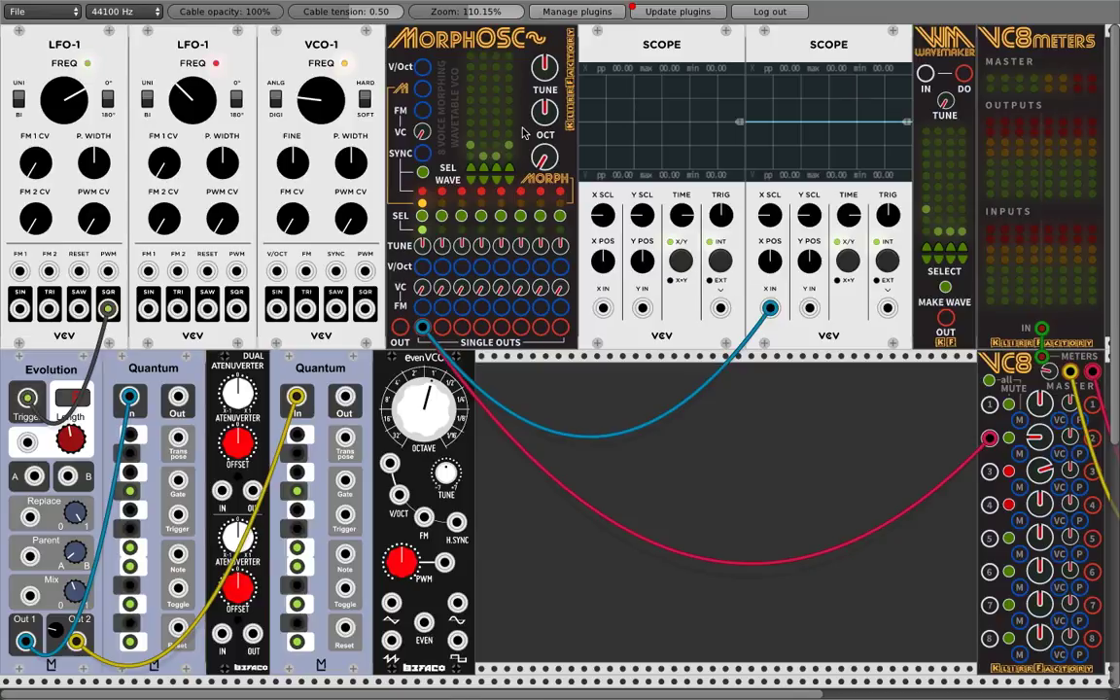
left_click(421, 171)
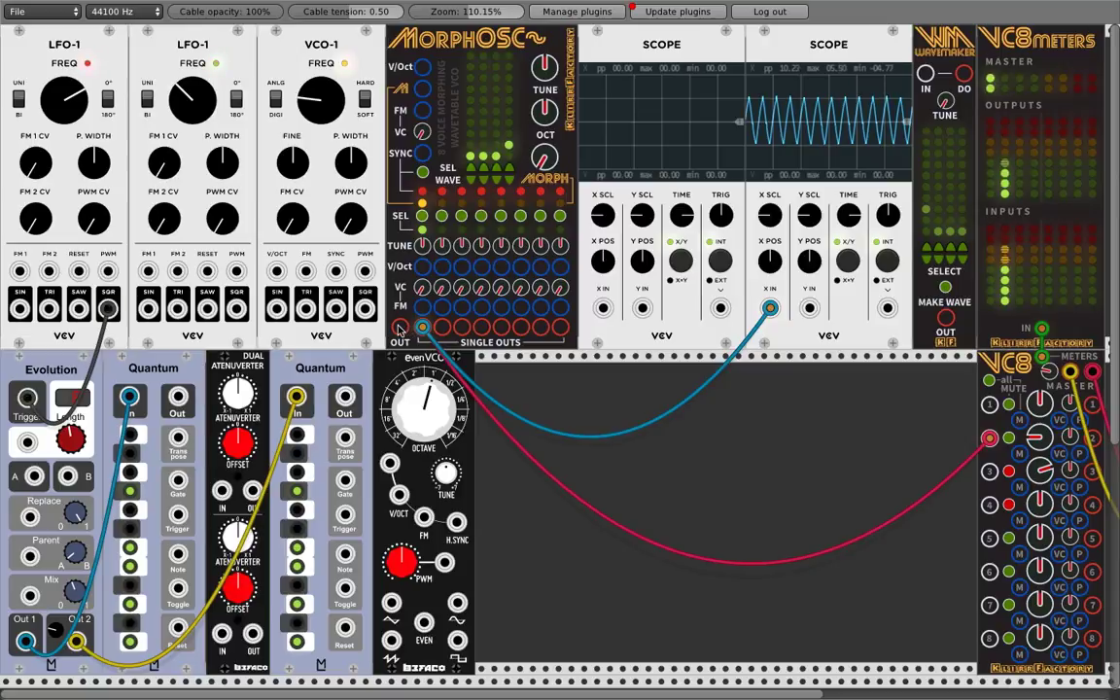
- Connect MorphOSC's main output to VC8 channel 1 and the first scope's X input, and try out the morph control
left_click_drag(400, 326, 992, 408)
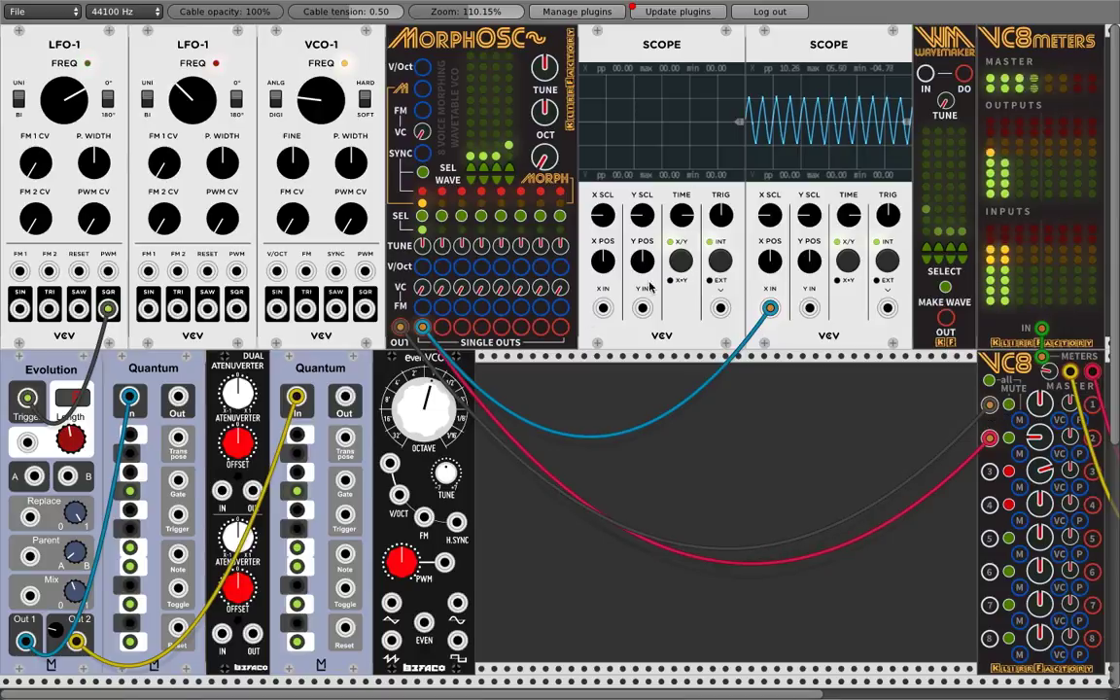
left_click_drag(603, 309, 400, 326)
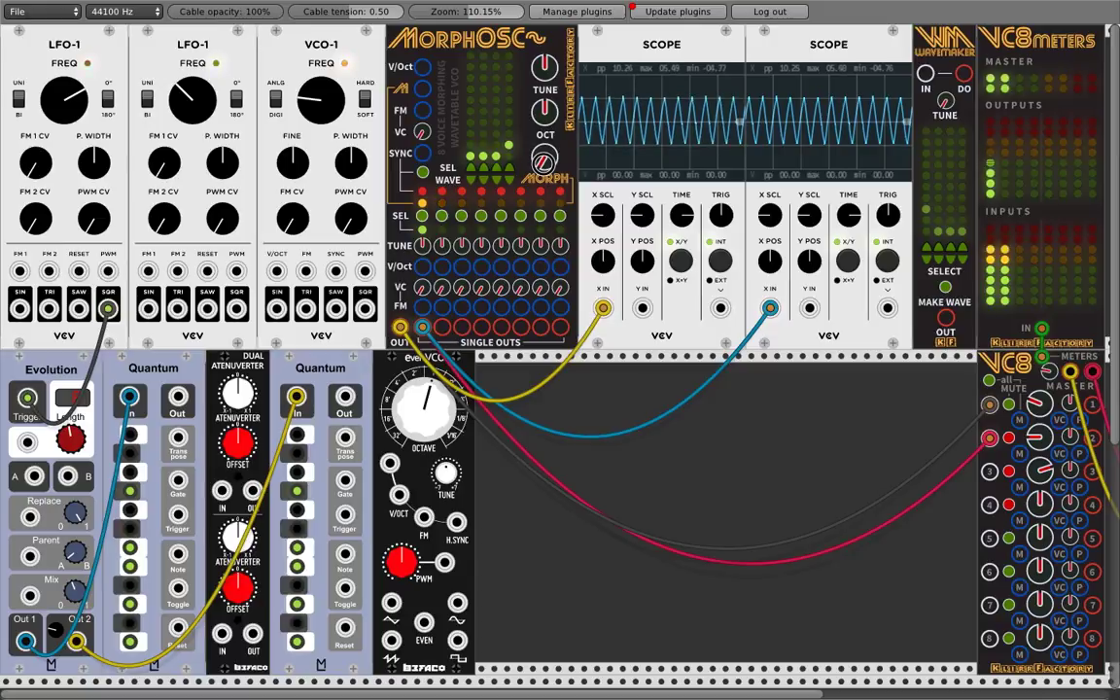
left_click_drag(543, 114, 542, 124)
left_click_drag(539, 85, 553, 132)
- Try modulating MorphOSC's morph input with the second LFO-1's sine and triangle outputs, and remove the cable
left_click_drag(148, 308, 423, 90)
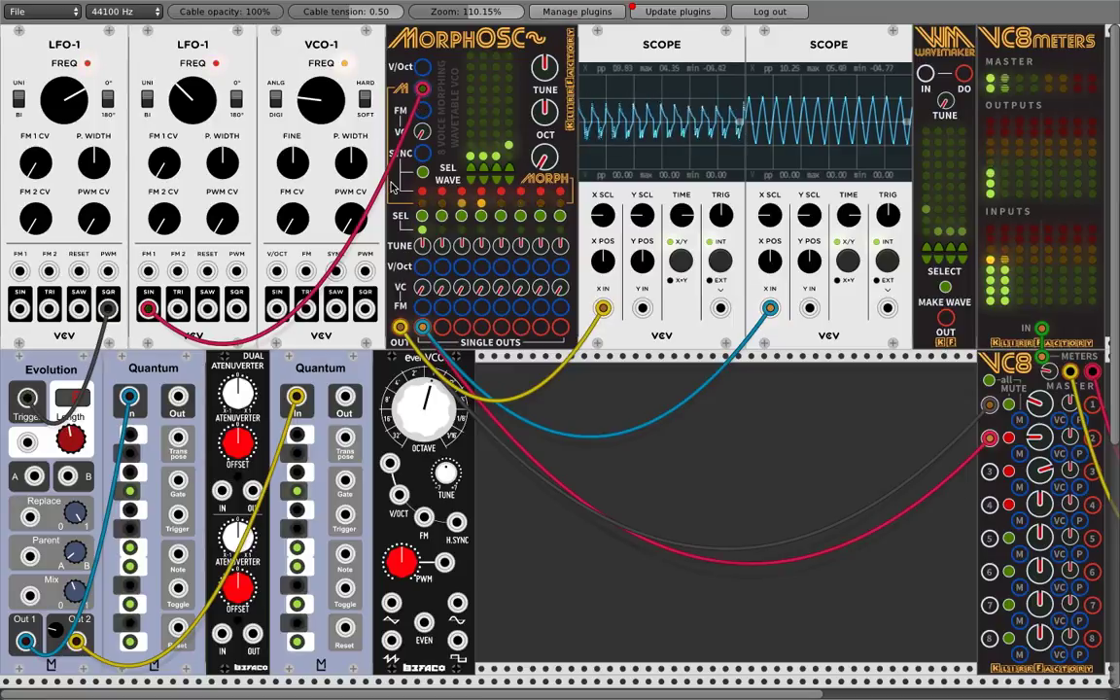
left_click_drag(147, 310, 177, 310)
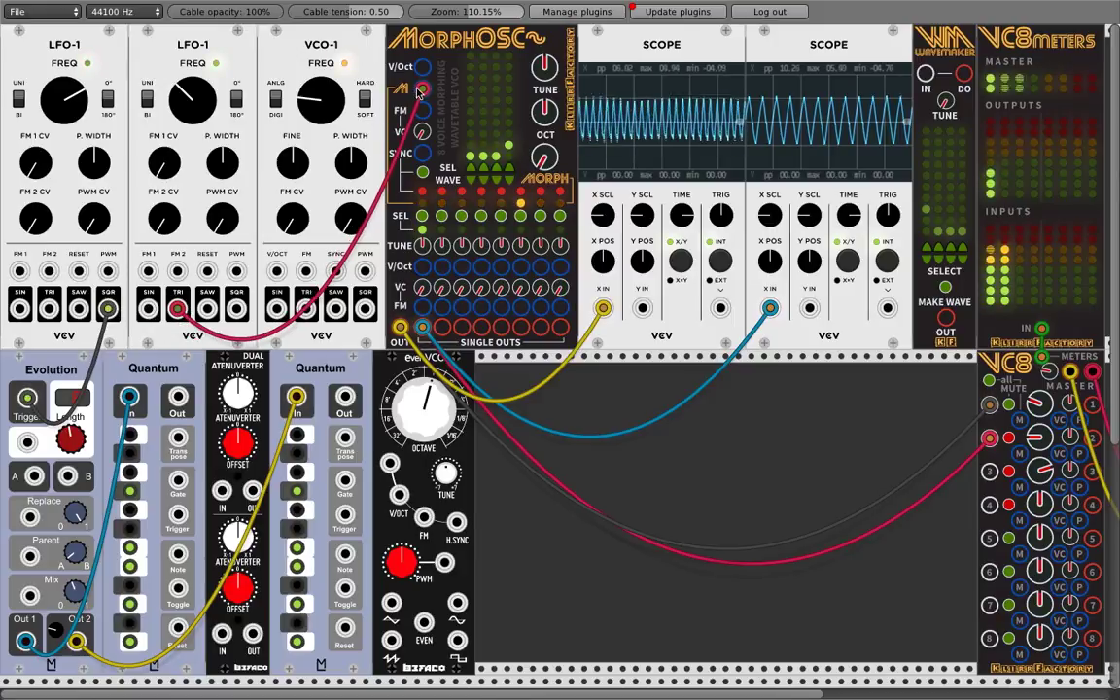
left_click_drag(423, 88, 421, 109)
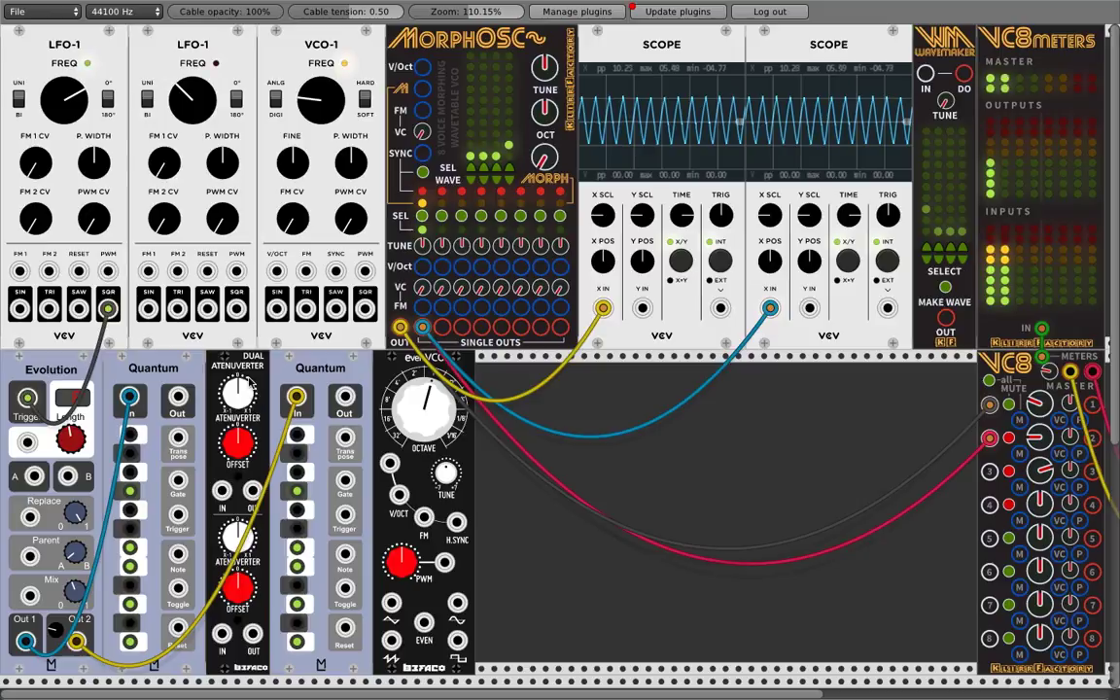
- Patch the upper Dual Attenuverter output into MorphOSC's morph input and sweep the morph position with the attenuverter's offset
left_click_drag(255, 491, 423, 89)
left_click_drag(237, 399, 237, 409)
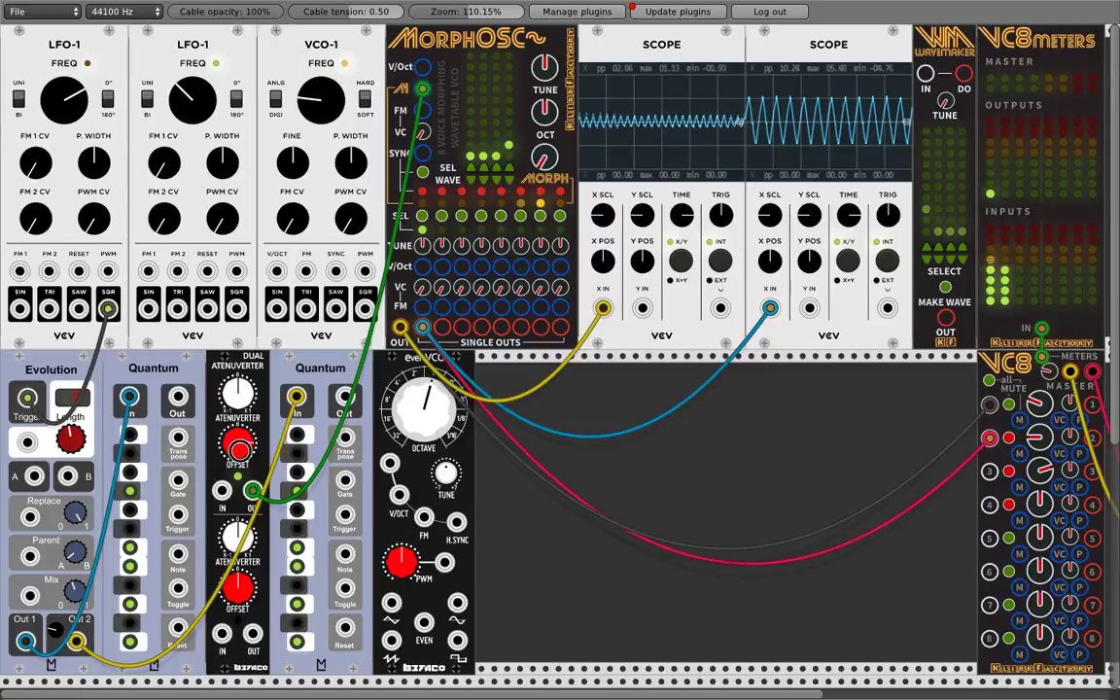
left_click_drag(237, 408, 238, 380)
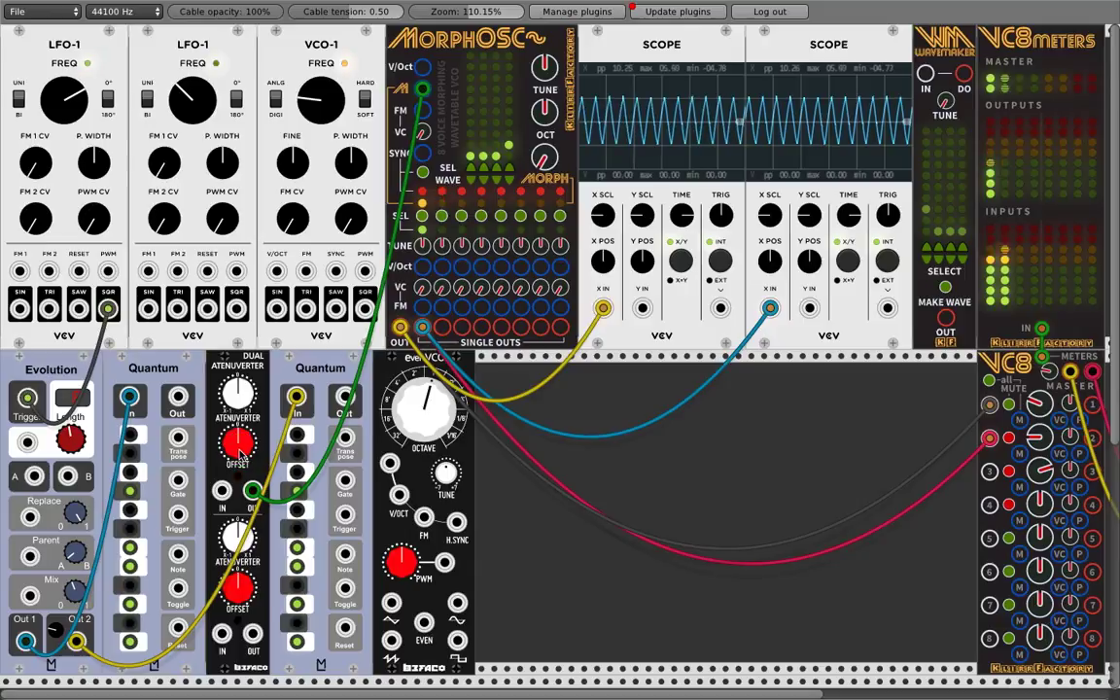
- Modulate MorphOSC's morph input with the second LFO-1's triangle output, trying different morph knob positions and a faster LFO frequency
left_click_drag(422, 87, 177, 308)
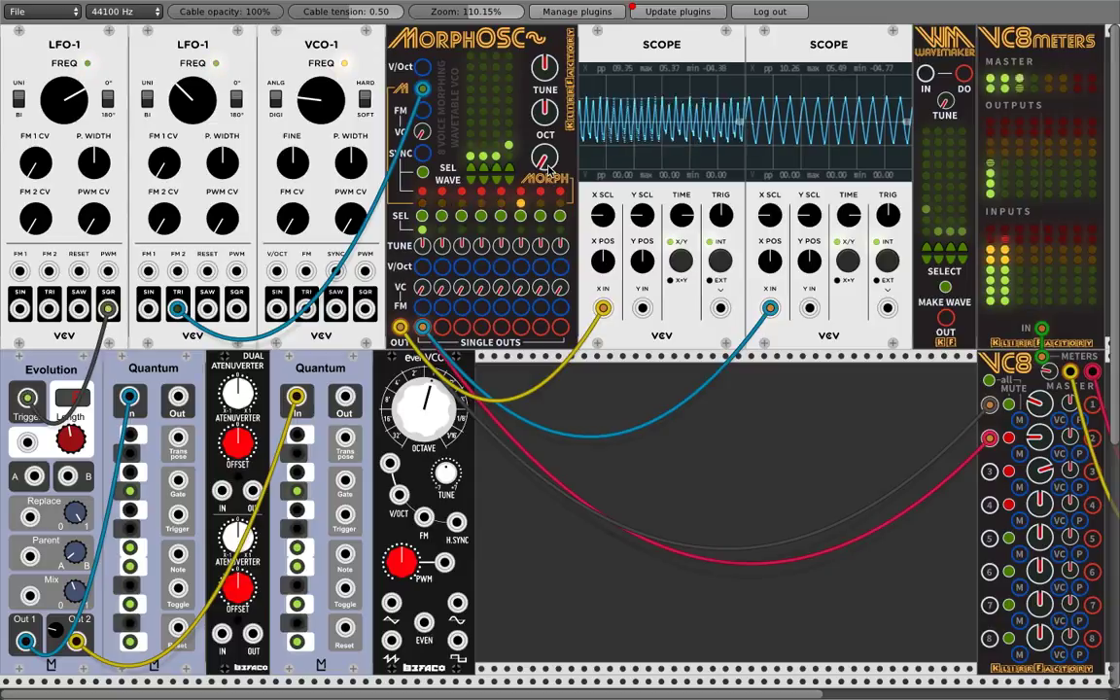
left_click_drag(547, 168, 548, 158)
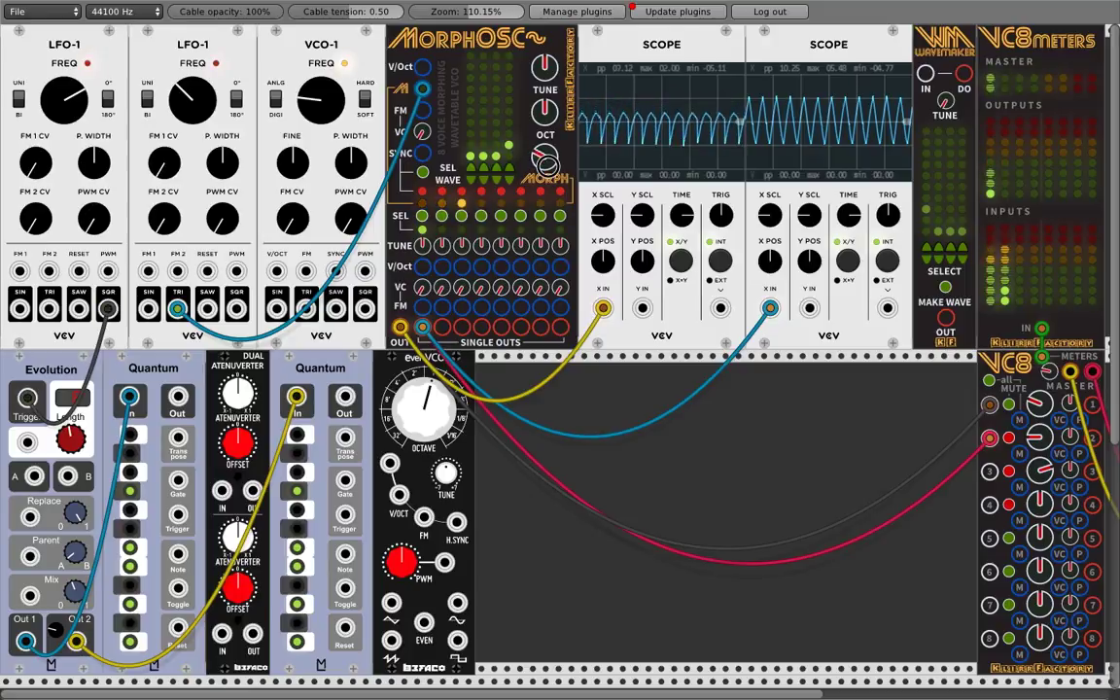
left_click_drag(547, 158, 548, 146)
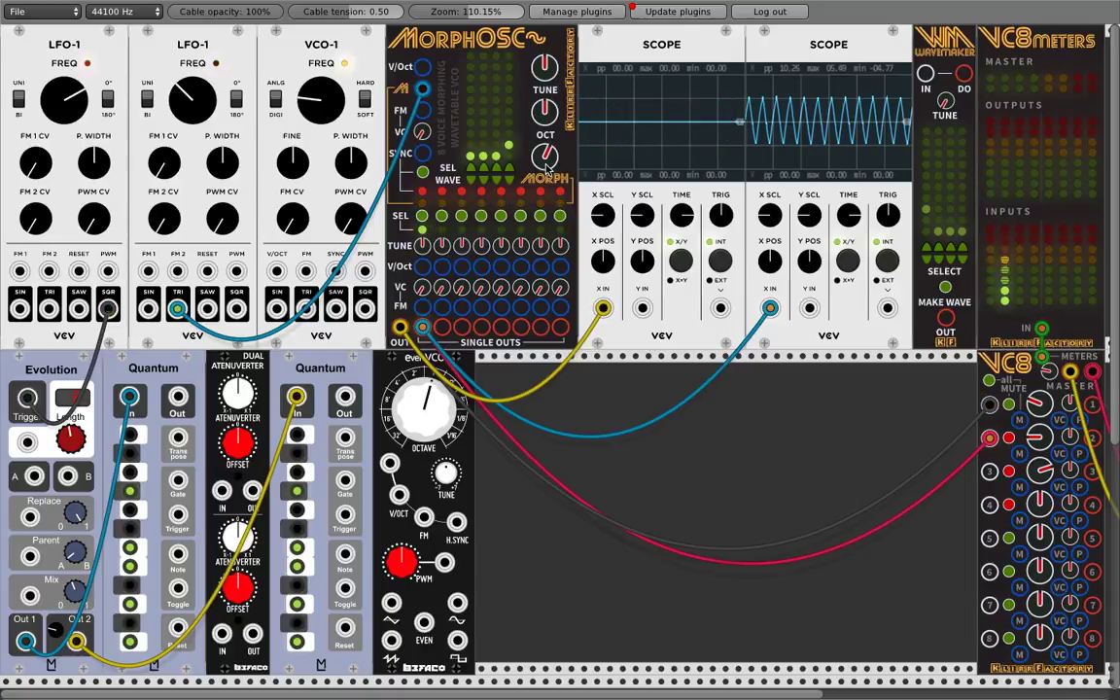
left_click_drag(543, 169, 548, 159)
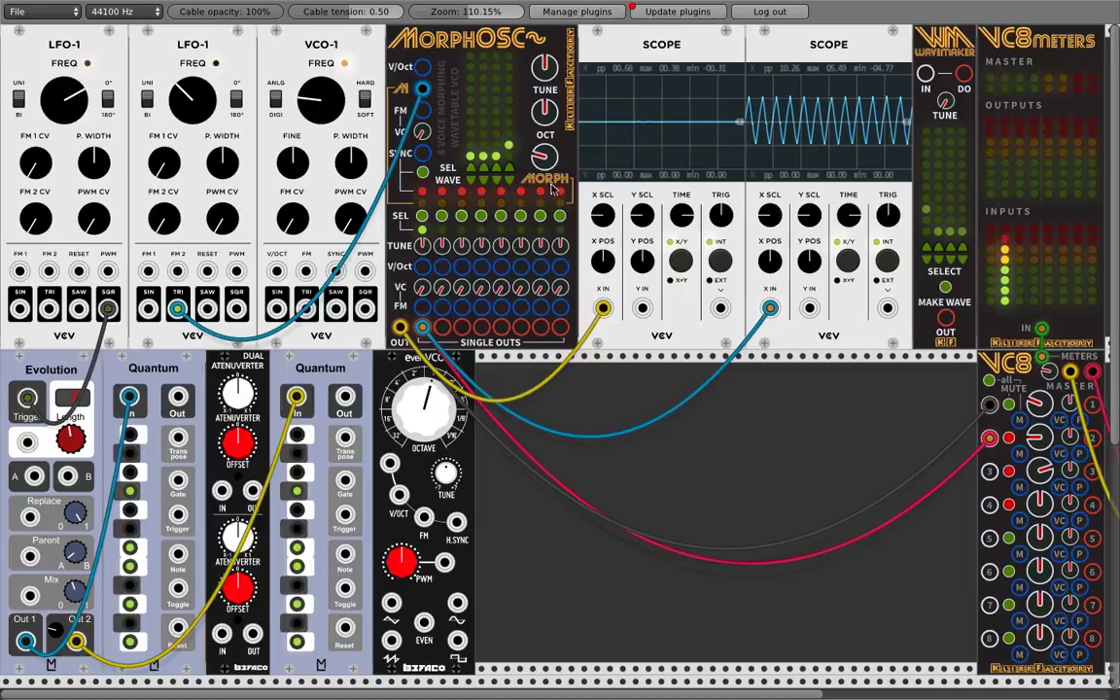
left_click_drag(546, 169, 547, 163)
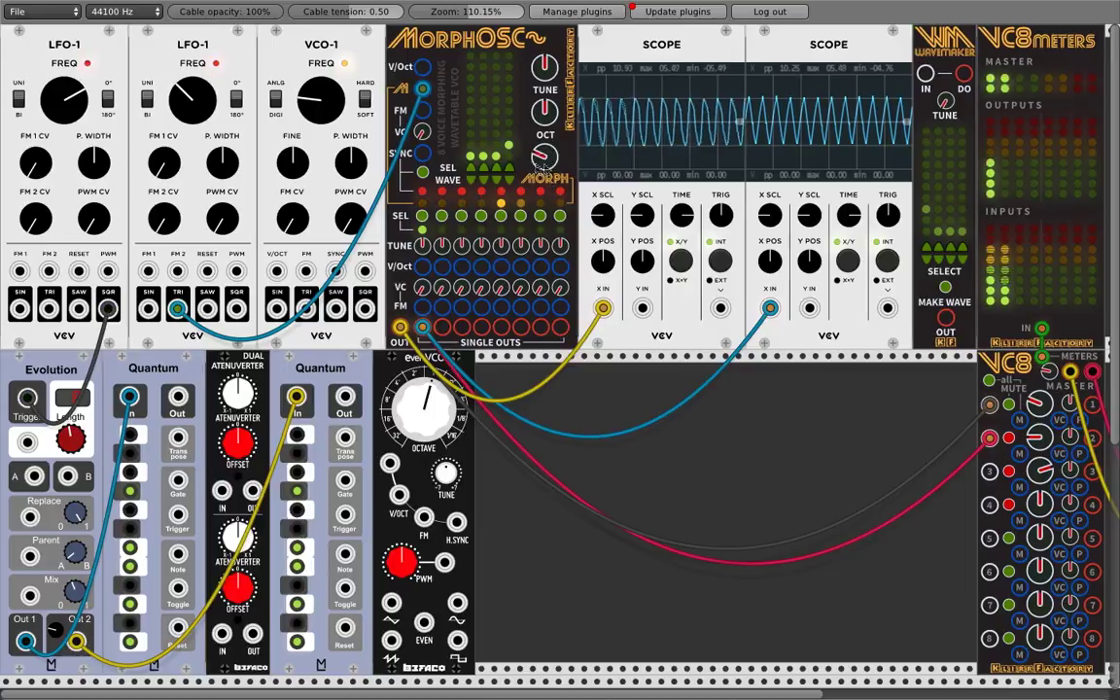
left_click_drag(194, 110, 264, 110)
left_click_drag(557, 168, 556, 156)
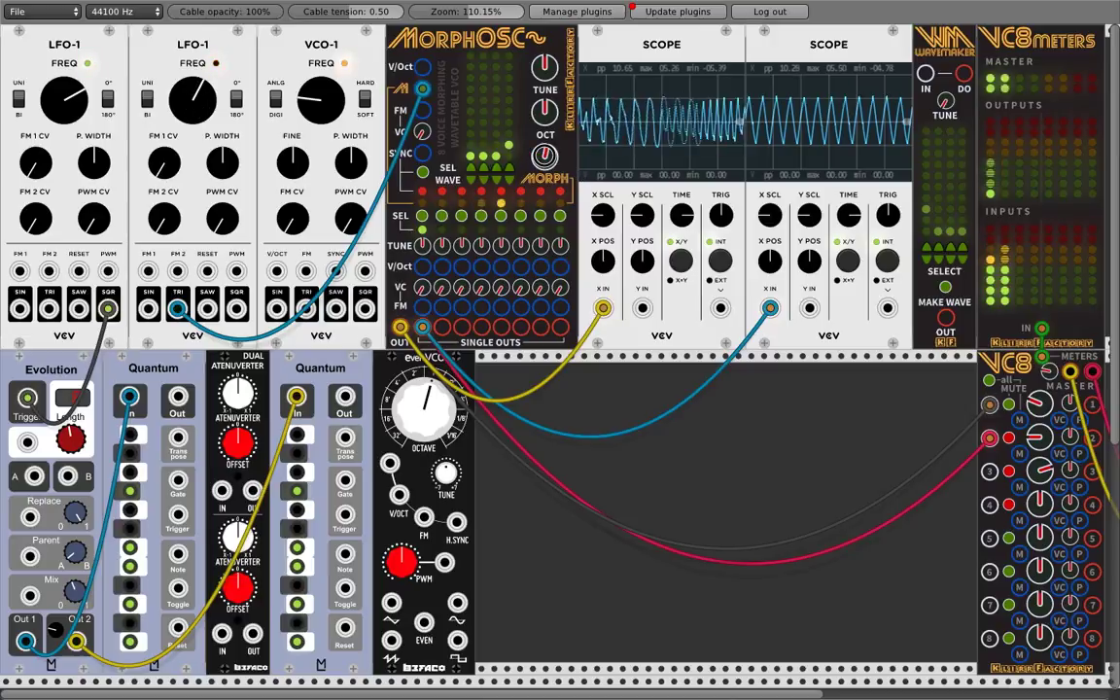
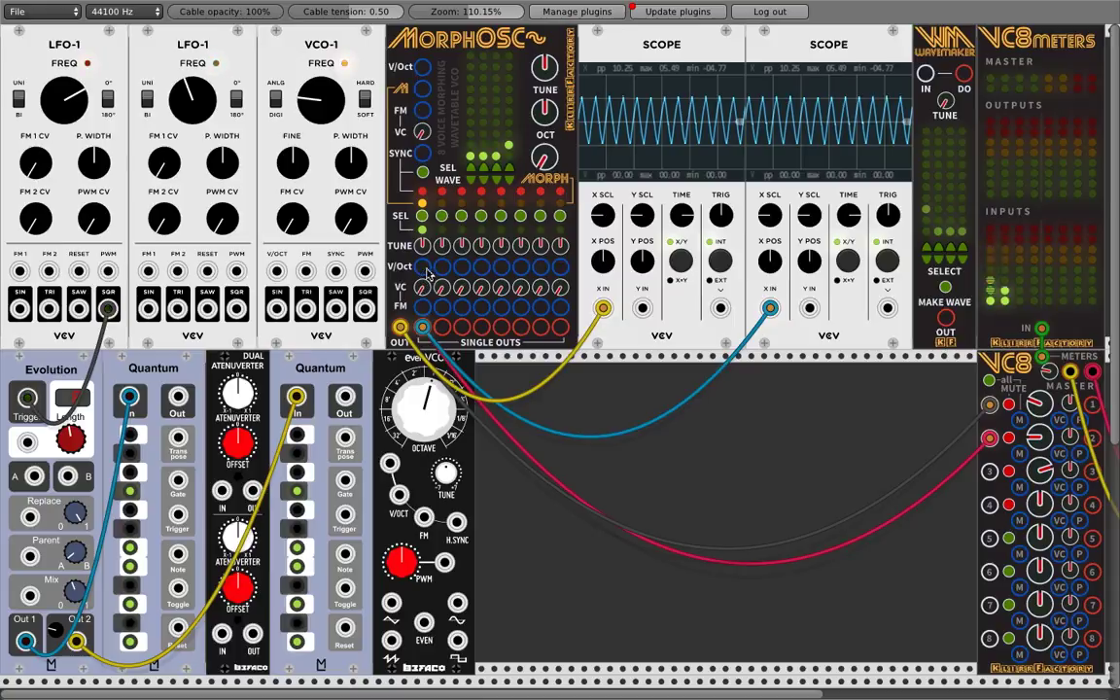
- Connect MorphOSC's single output 5 to VC8 channel 3, and patch the two Quantum outputs to the V/Oct inputs of voices 1 and 5
left_click_drag(503, 330, 990, 470)
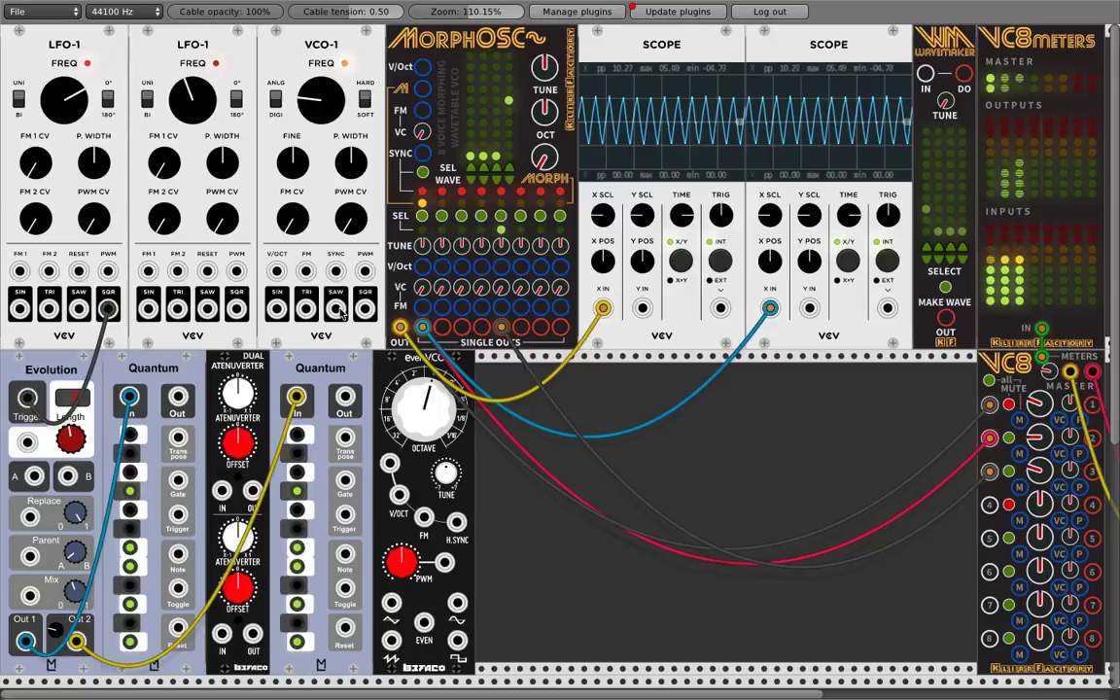
left_click_drag(177, 398, 423, 266)
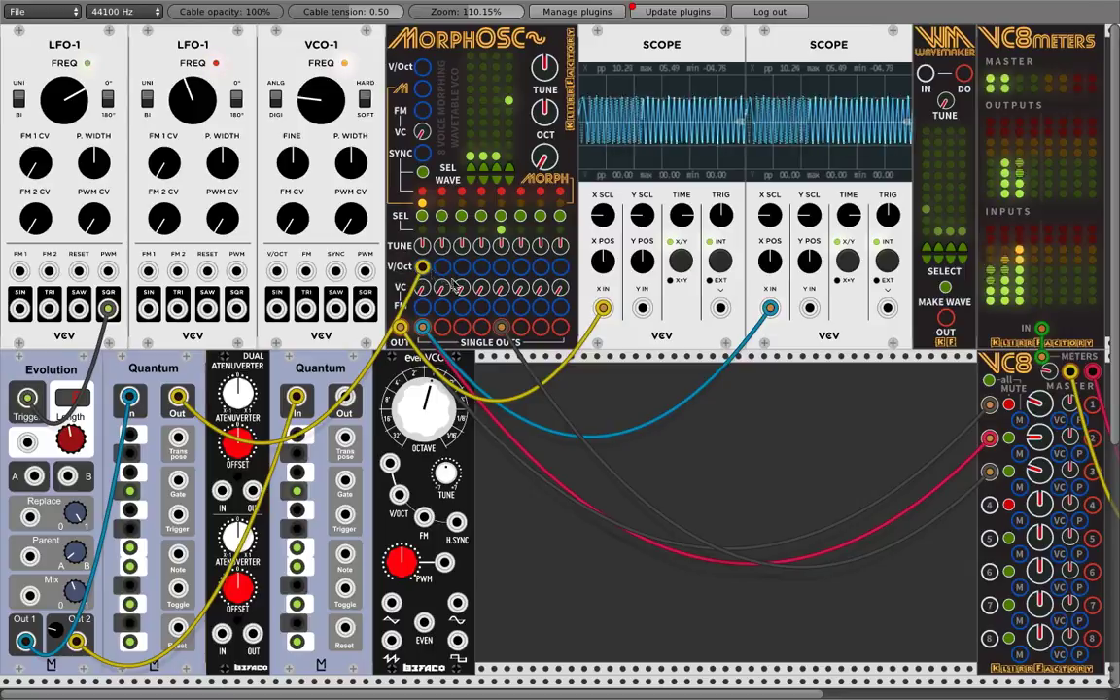
left_click_drag(345, 396, 501, 267)
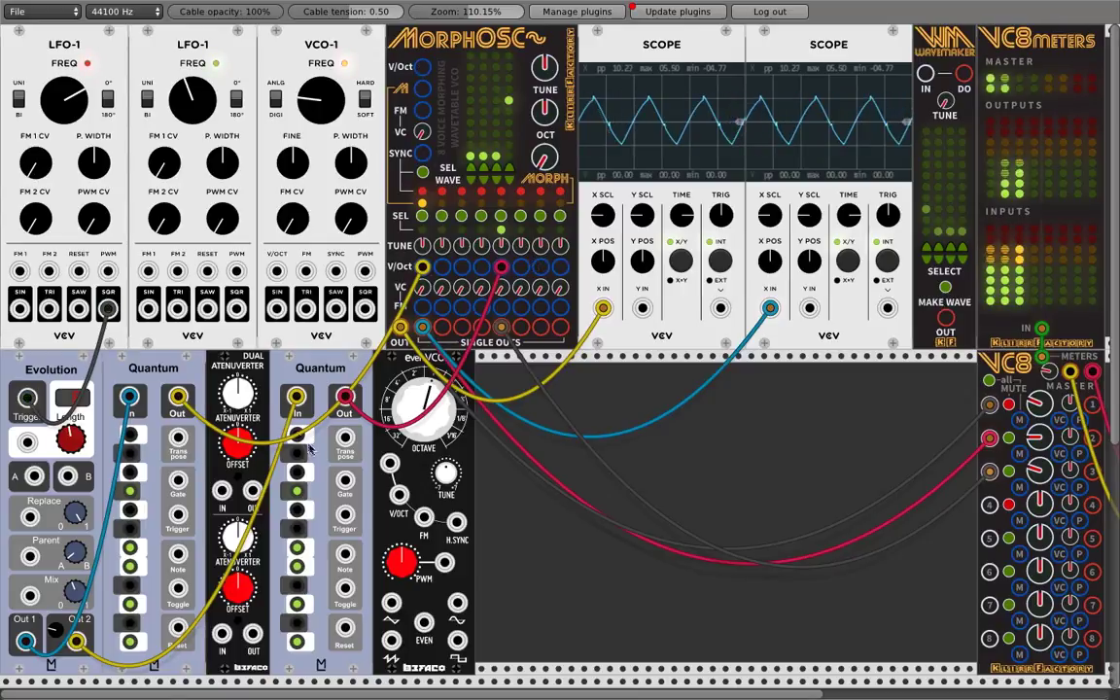
- Try the upper Dual Attenuverter output on MorphOSC's main V/Oct input, and remove the main and individual voice V/Oct cables
left_click_drag(253, 491, 423, 67)
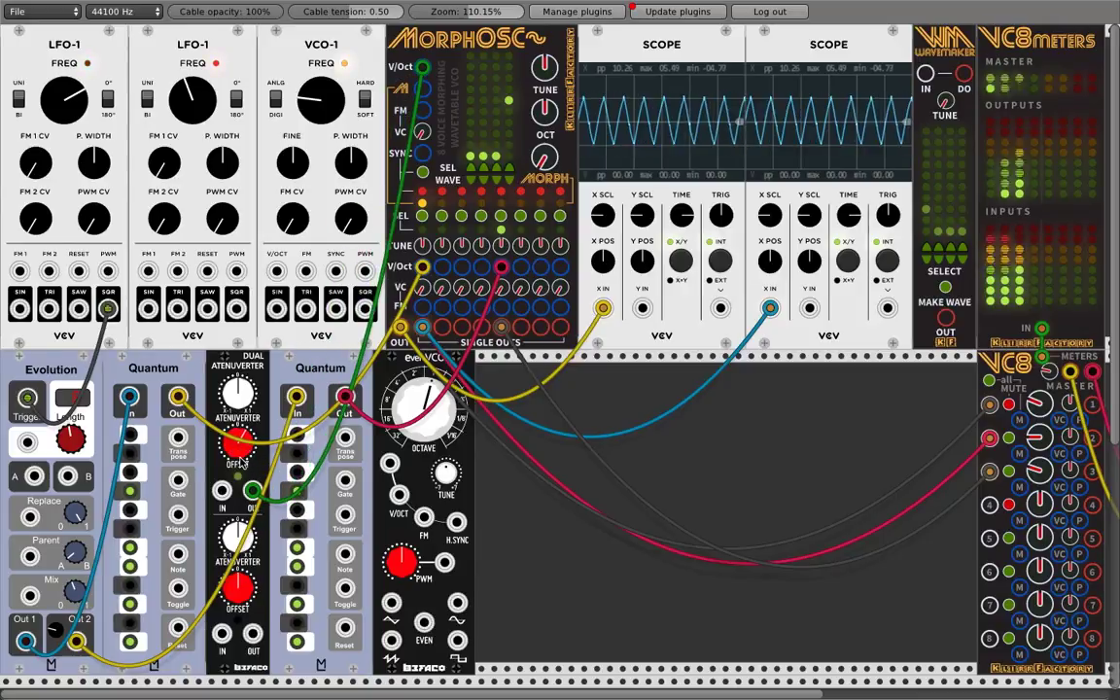
right_click(421, 68)
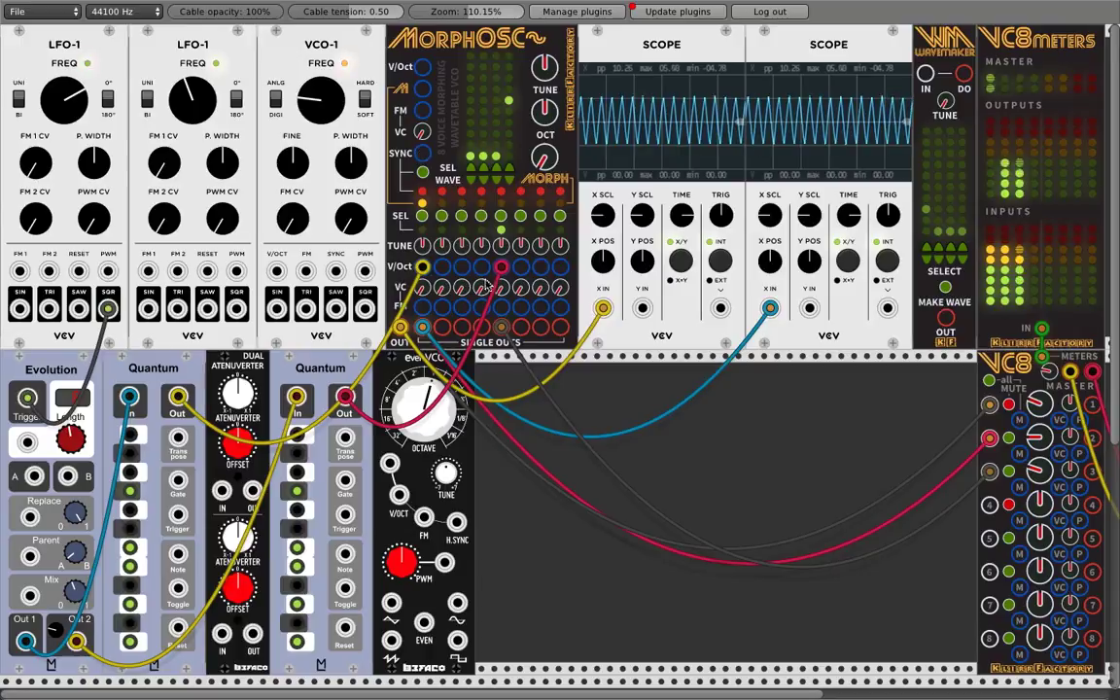
right_click(421, 266)
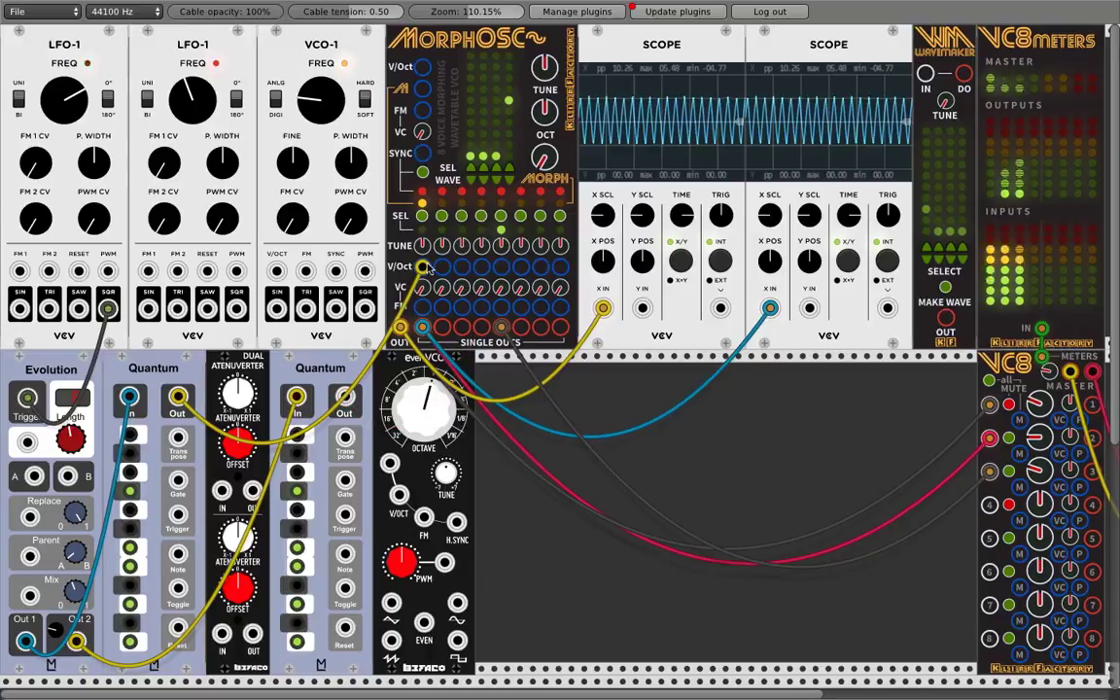
right_click(425, 268)
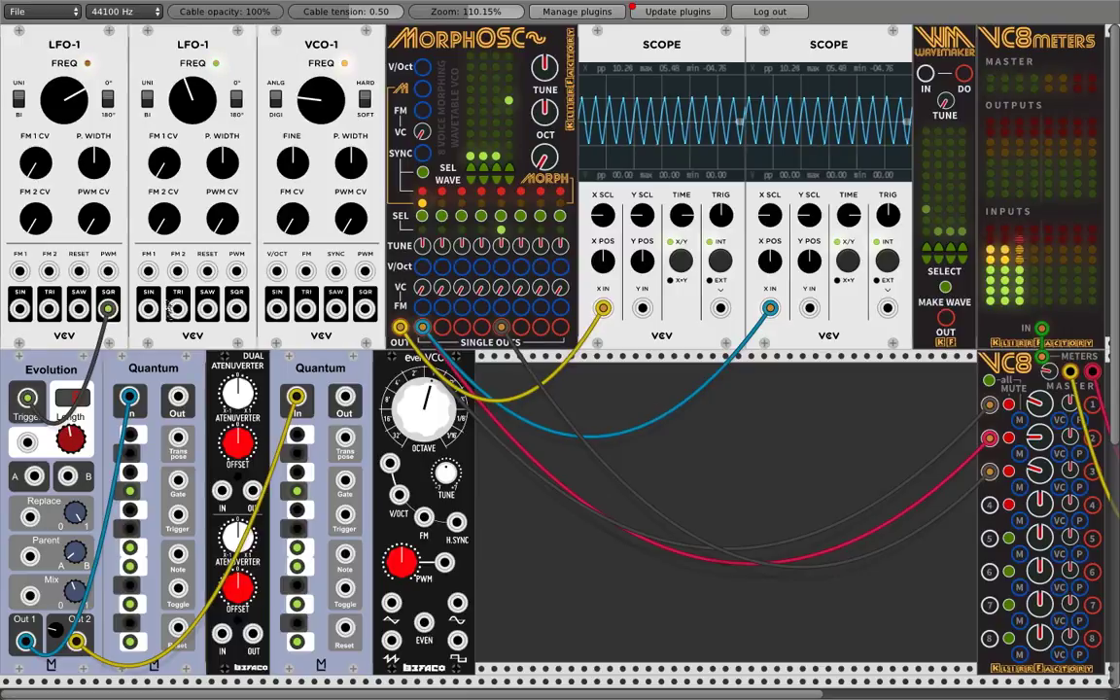
- Try frequency modulation by patching the second LFO-1's triangle output to MorphOSC's FM input with a faster LFO frequency, and disconnect it
left_click_drag(177, 309, 422, 110)
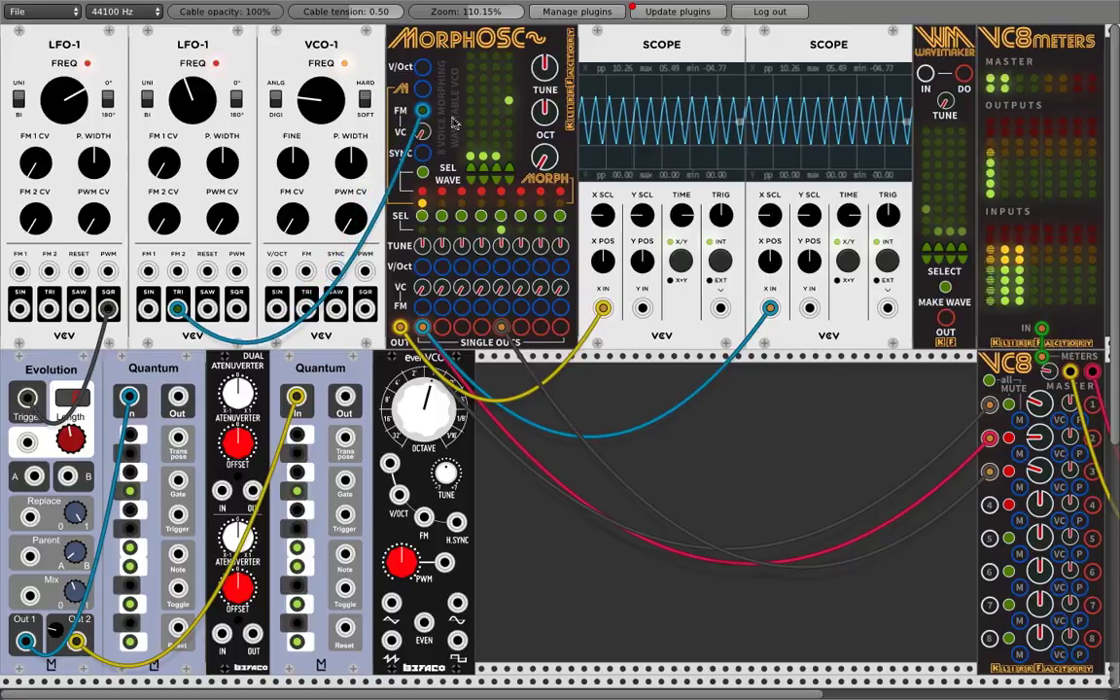
left_click_drag(425, 135, 425, 134)
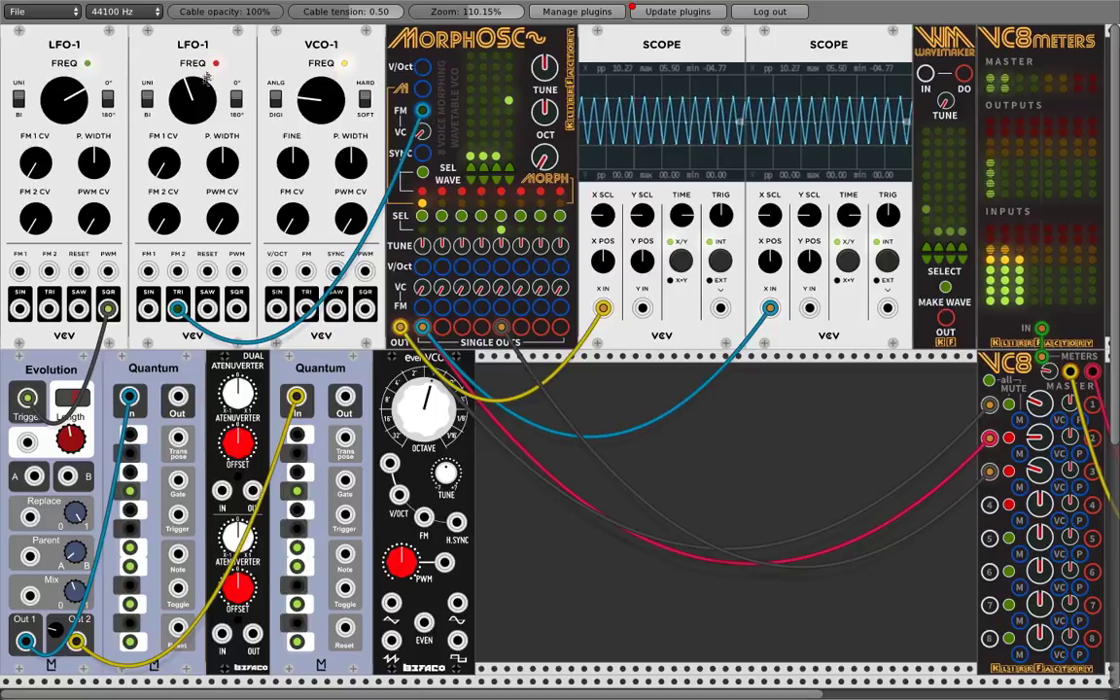
left_click_drag(194, 91, 222, 118)
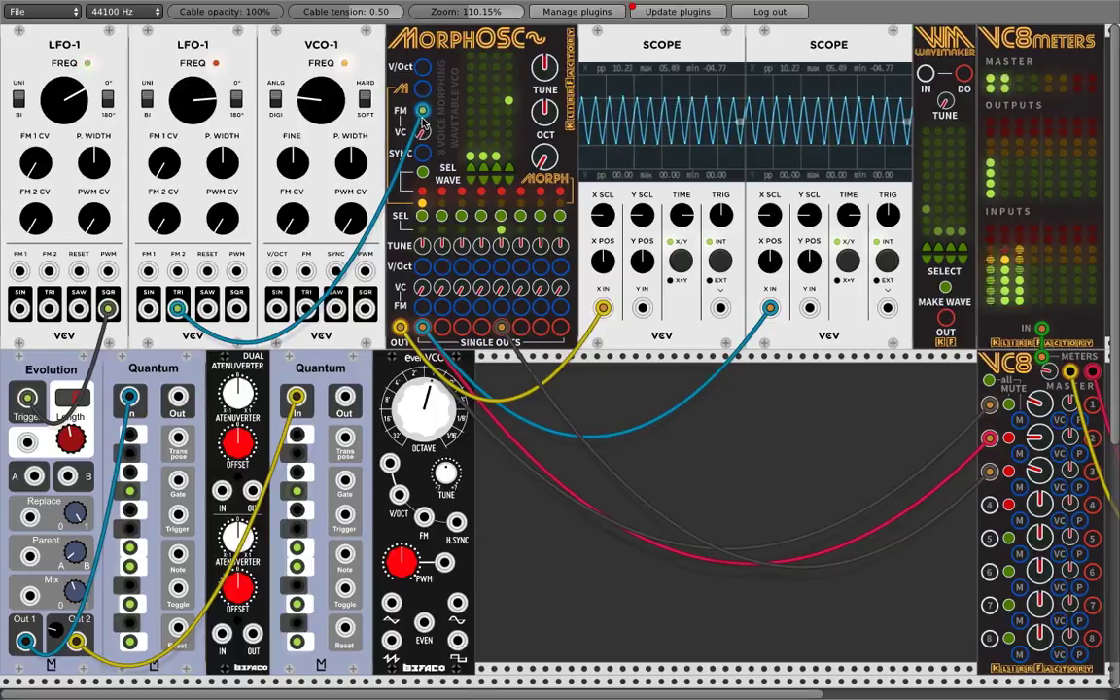
left_click_drag(420, 112, 385, 192)
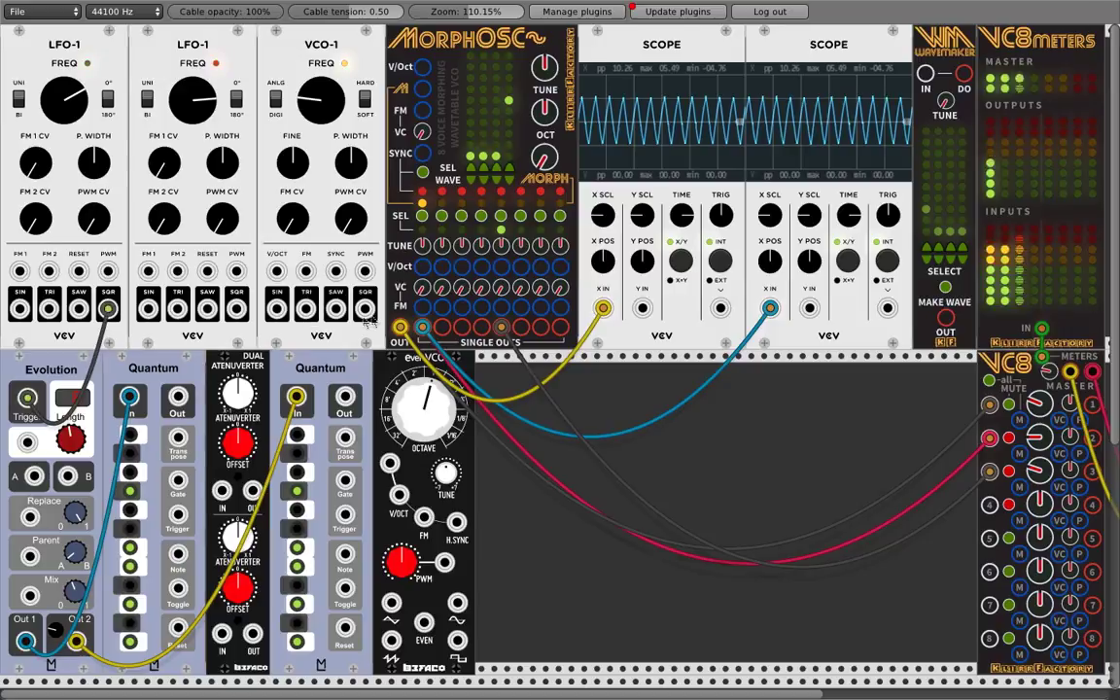
- Sync MorphOSC from VCO-1's square output at a higher VCO-1 frequency, and modulate its morph input with the second LFO-1's triangle at a slower rate
left_click_drag(366, 309, 422, 154)
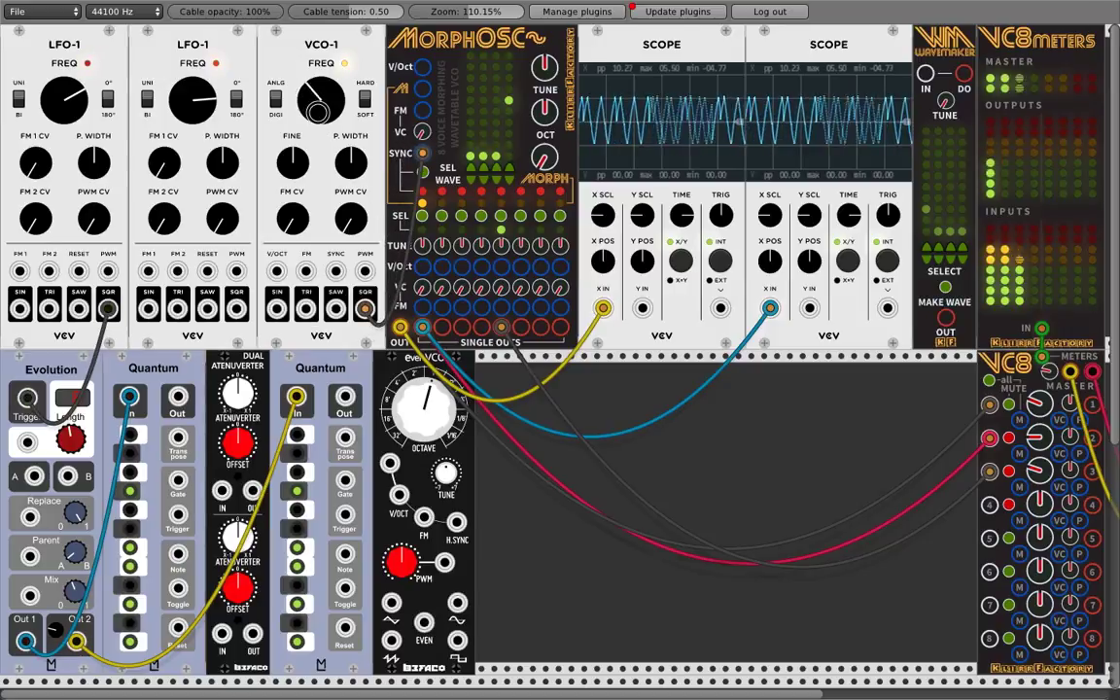
left_click_drag(318, 109, 318, 90)
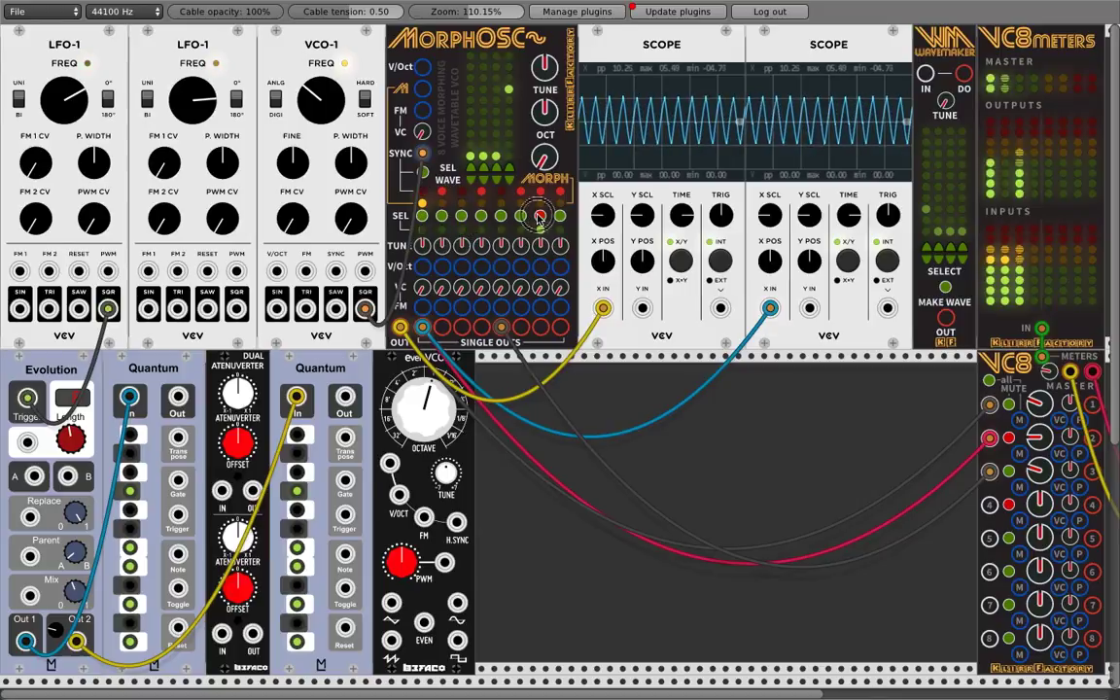
left_click_drag(424, 91, 177, 309)
left_click_drag(189, 92, 190, 84)
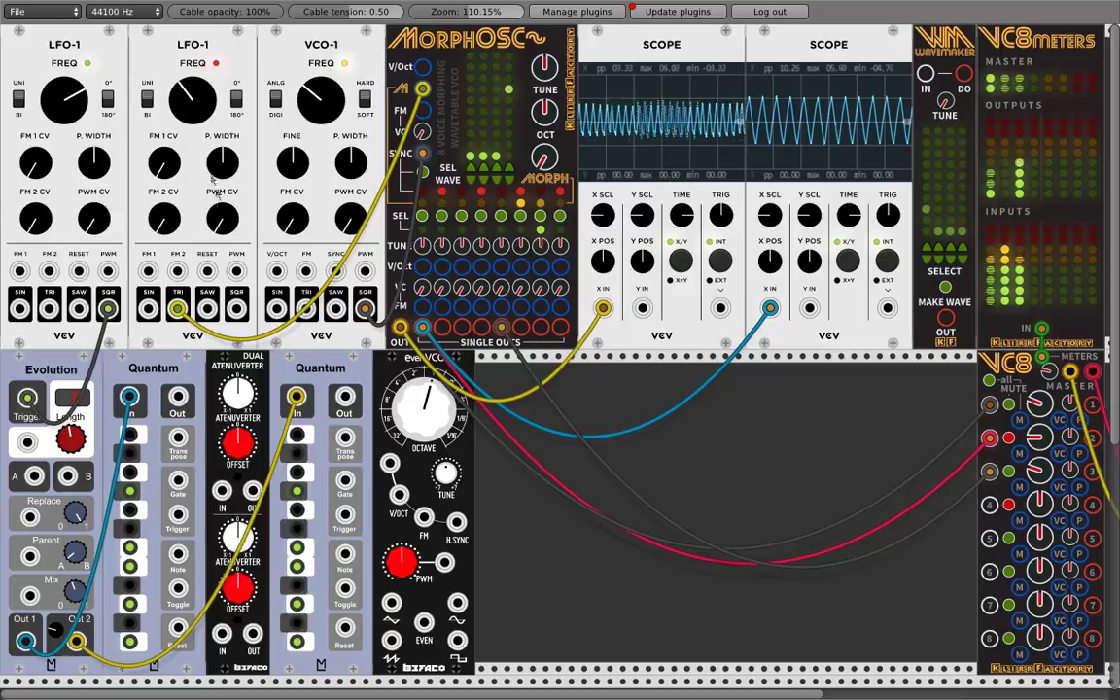
- Try the first Quantum's output on MorphOSC's main V/Oct with different second LFO-1 frequencies, and disconnect the V/Oct, morph and sync inputs
left_click_drag(178, 396, 424, 68)
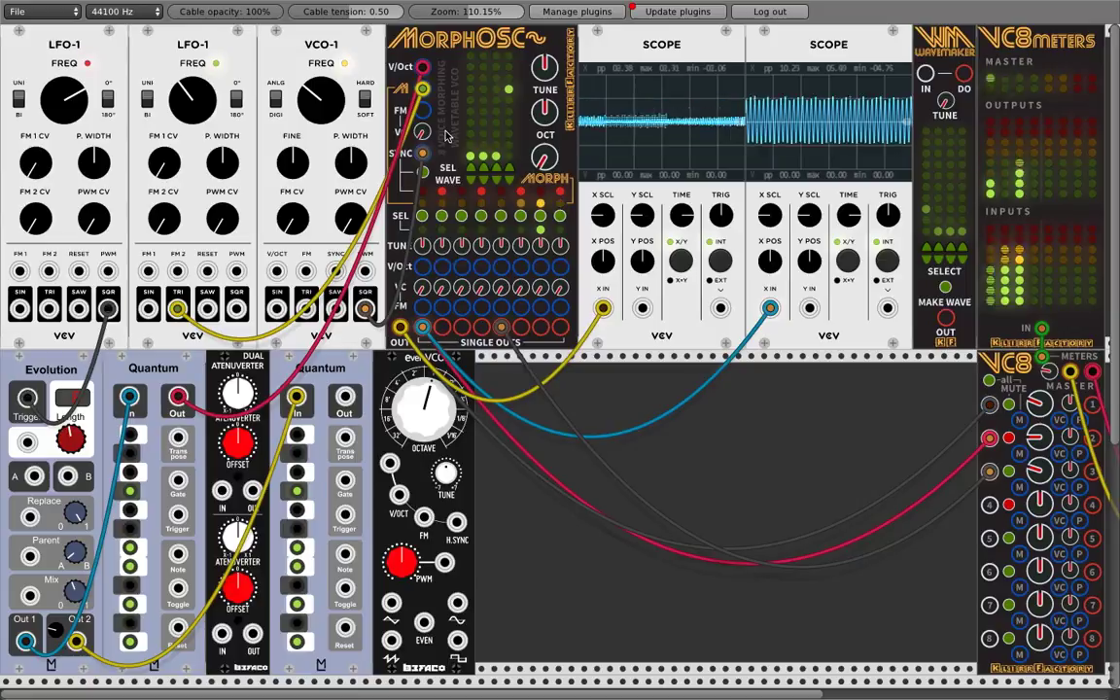
mouse_move(204, 115)
left_mouse_down()
mouse_move(201, 105)
mouse_move(201, 115)
left_mouse_up()
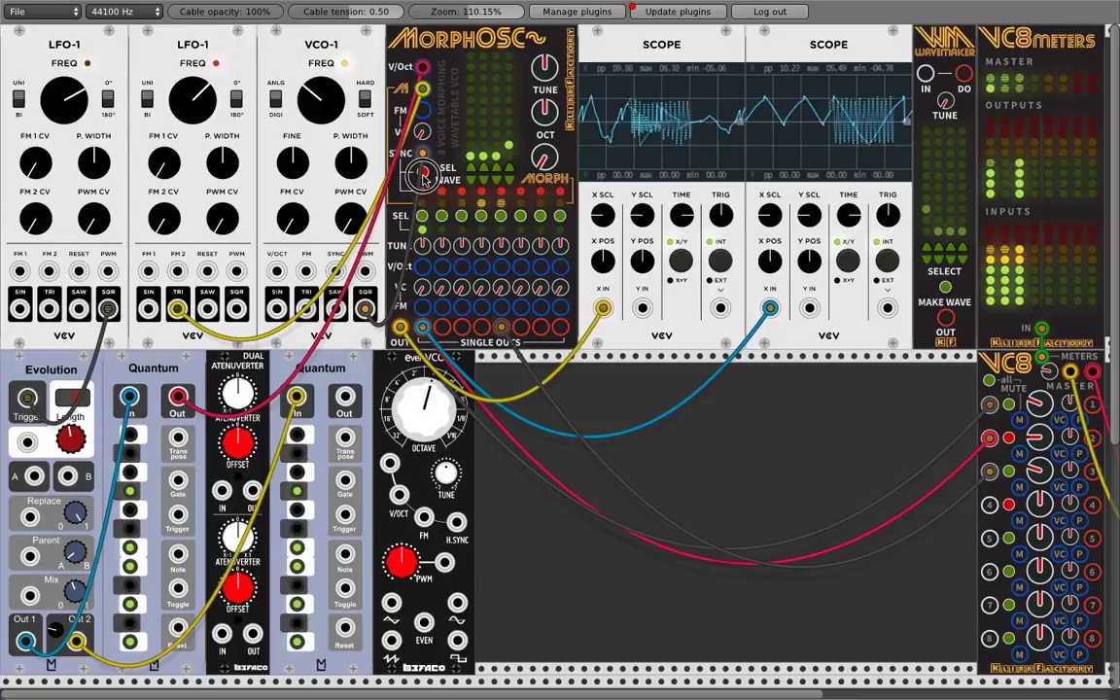
left_click_drag(194, 102, 200, 96)
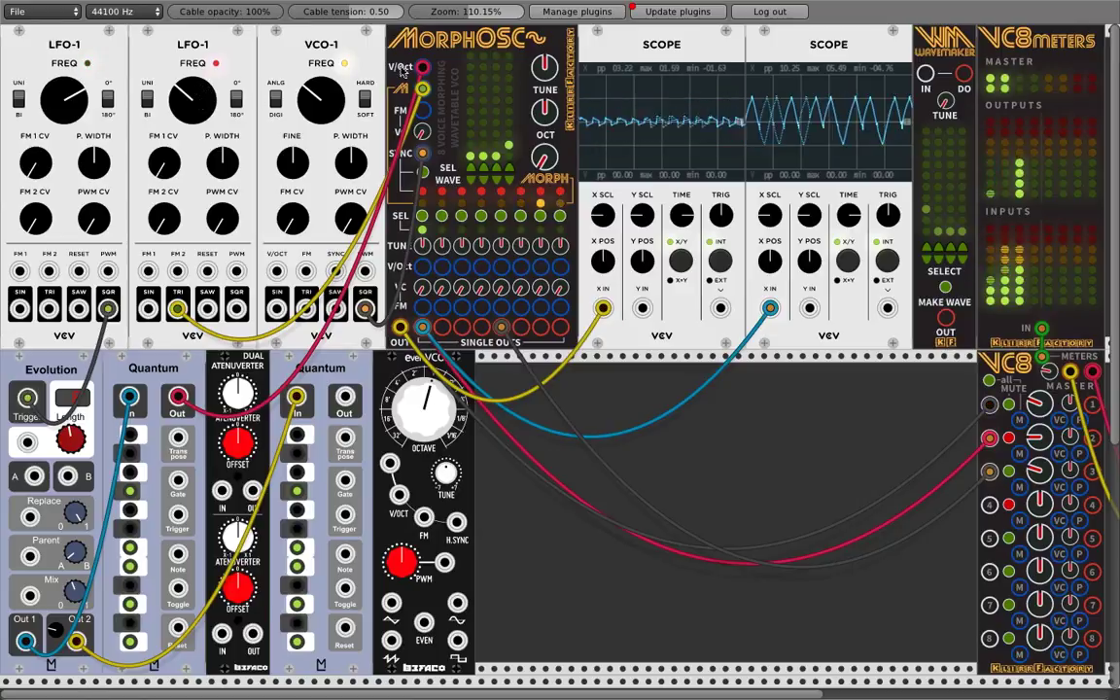
left_click_drag(424, 69, 462, 305)
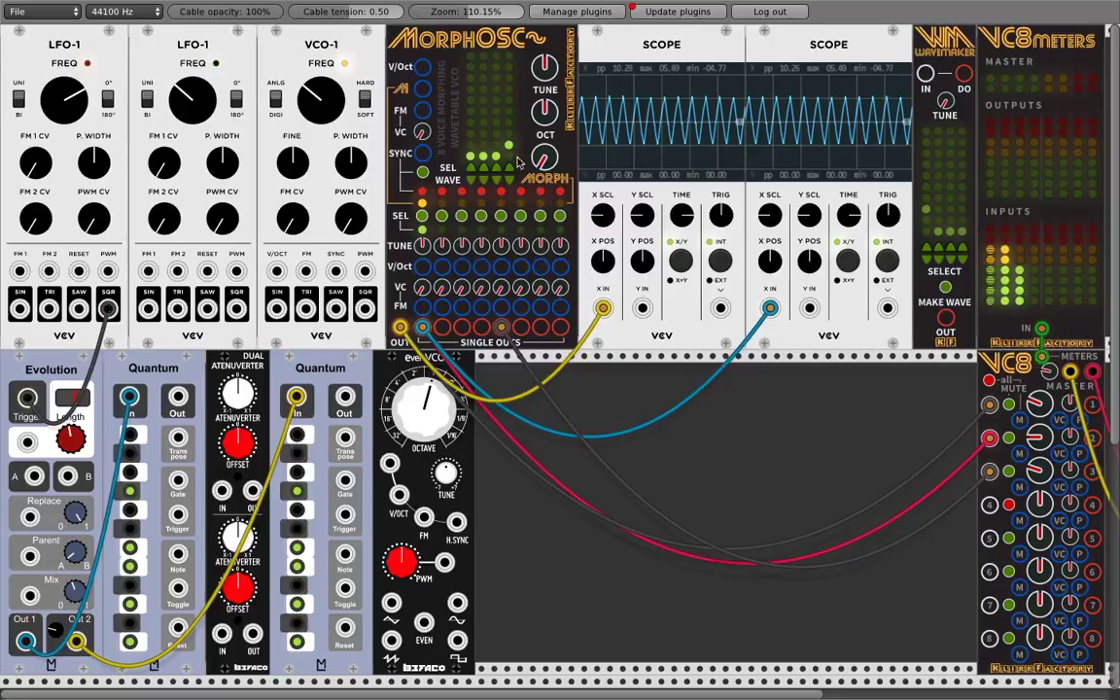
- Turn MorphOSC's morph knob up slightly, and isolate channel 2 on VC8 by muting channels 1 and 3 and releasing the all mute
left_click_drag(543, 160, 544, 159)
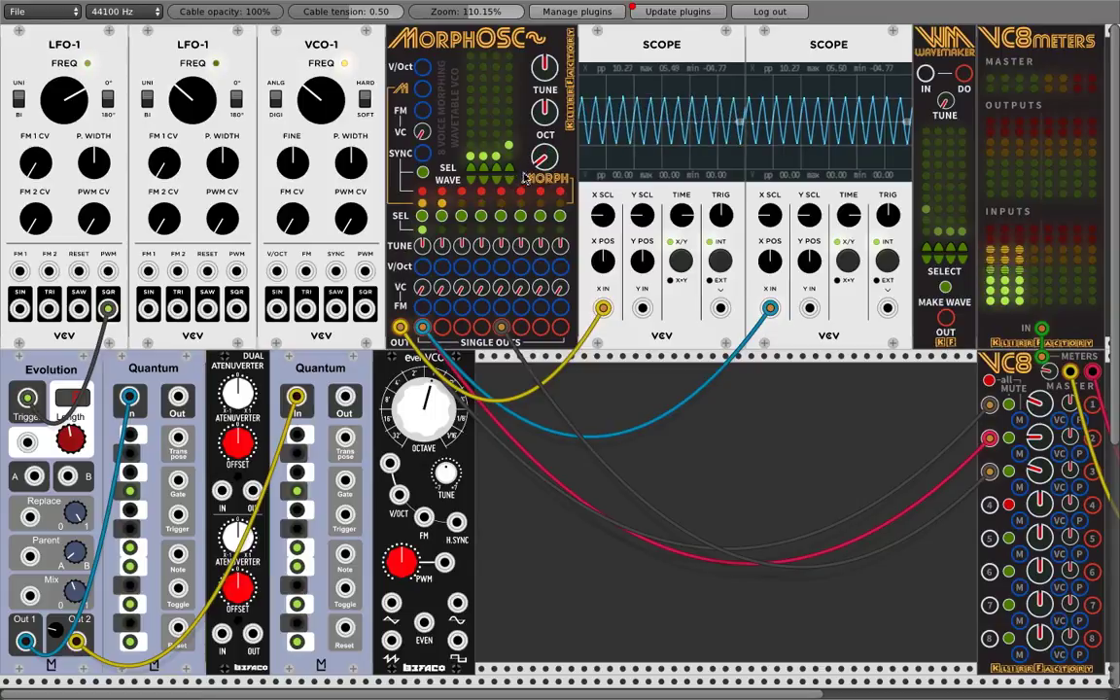
left_click(1009, 406)
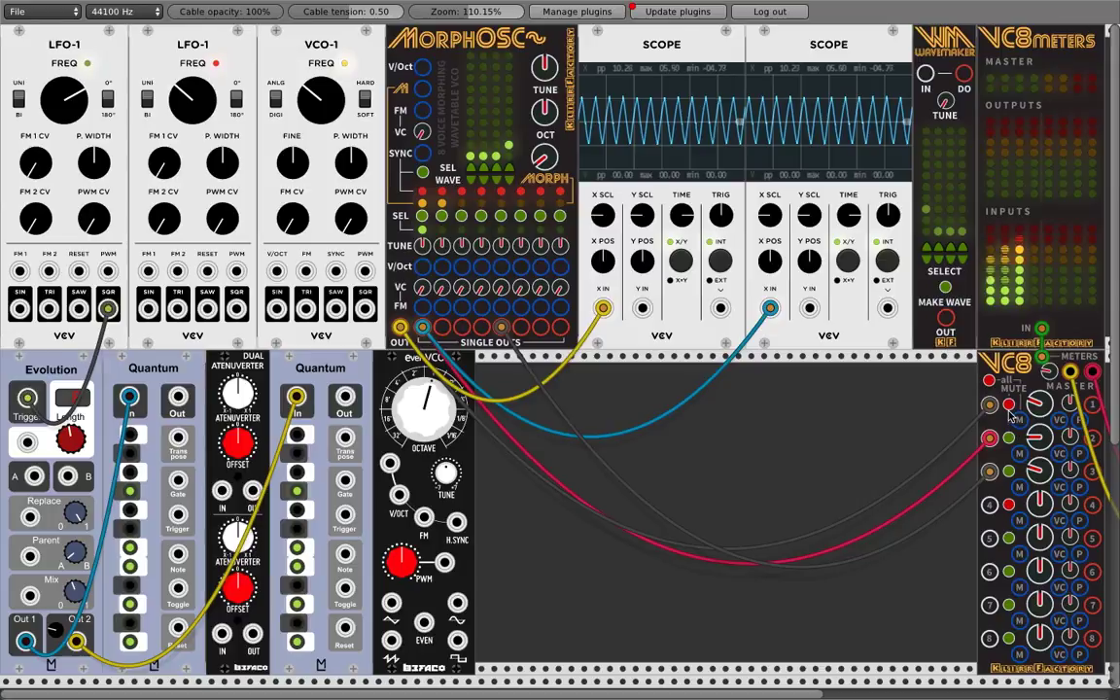
left_click(1010, 405)
left_click(1009, 438)
left_click(1010, 437)
left_click(1010, 471)
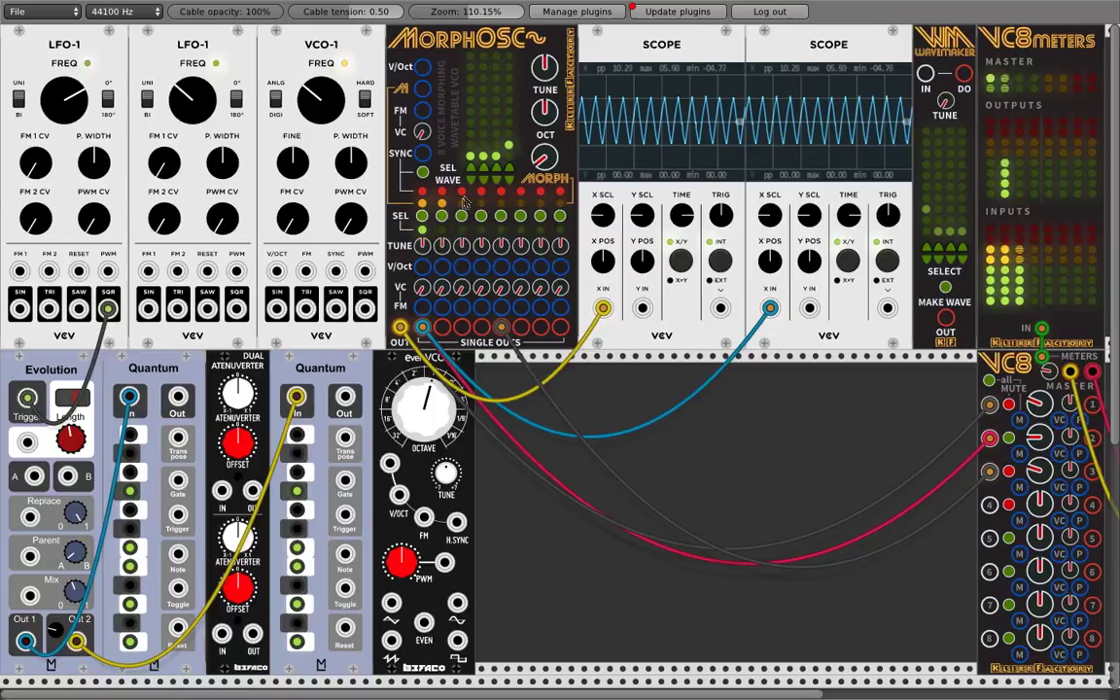
- Select higher waves in MorphOSC's second, third and fourth wave slots, and lower its octave
left_click(497, 173)
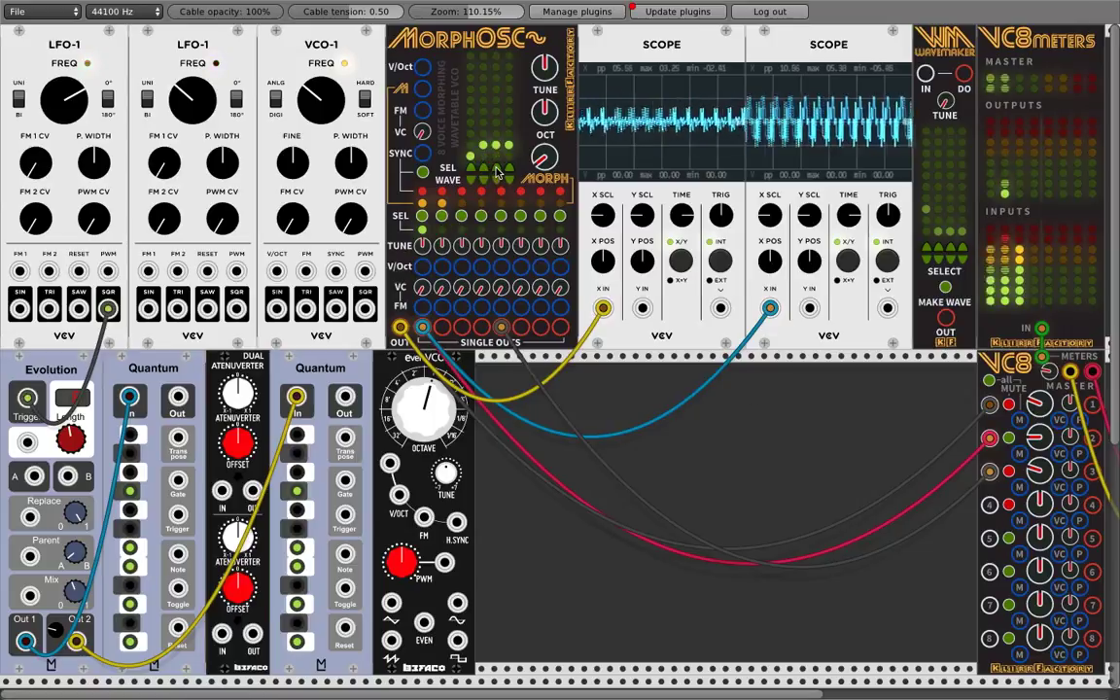
left_click_drag(542, 115, 508, 167)
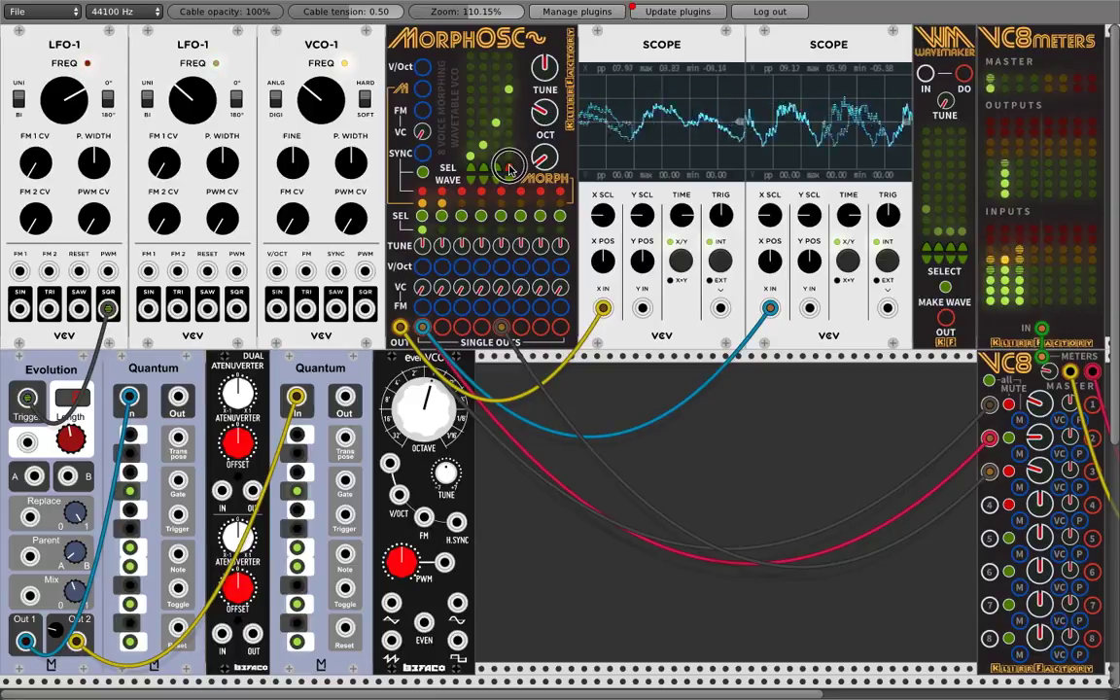